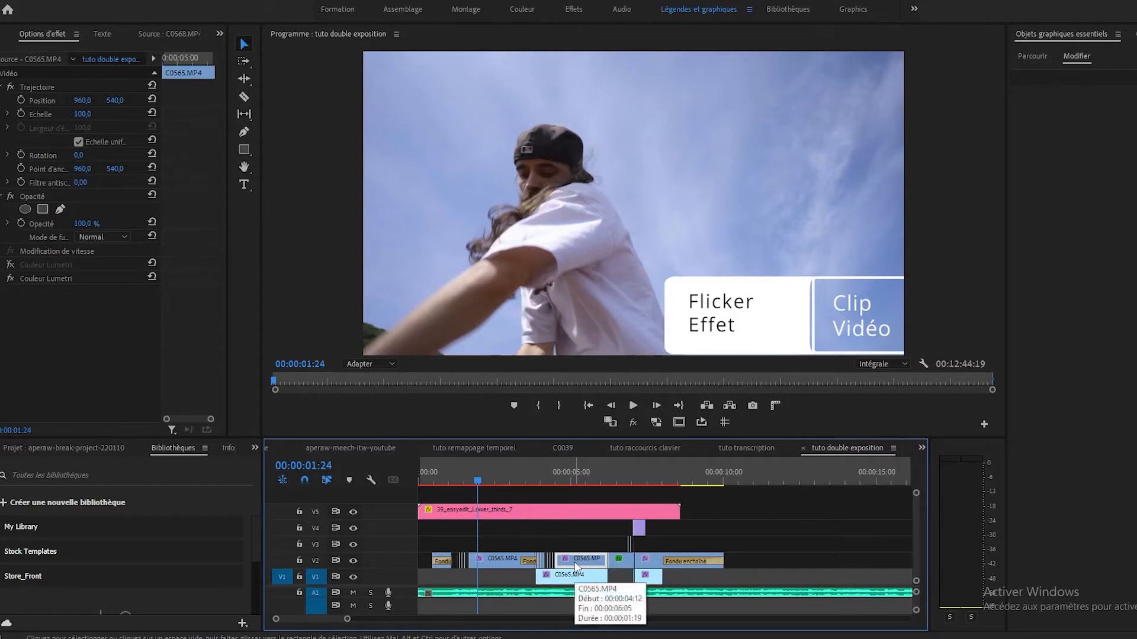
# Step: Duplicate the C0565.MP4 clip that begins at 00:00:04:12 on V2 into the empty area of V2, starting at 00:00:11:16
pyautogui.moveTo(576, 567); pyautogui.dragTo(798, 567)
pyautogui.click(773, 484)
pyautogui.press('=')
pyautogui.press('=')
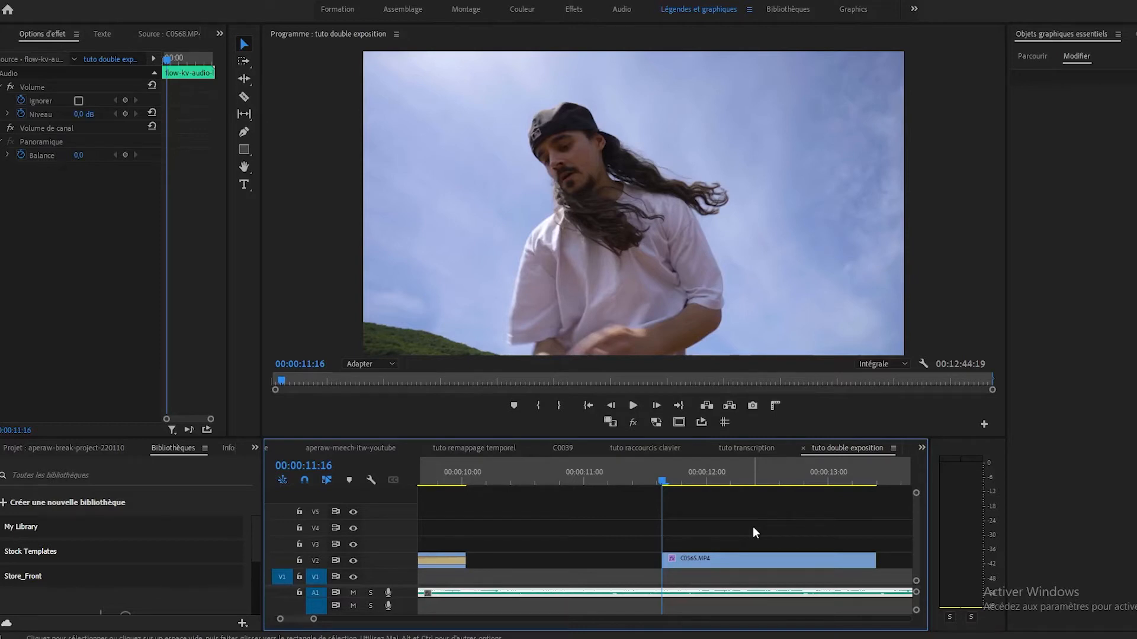
# Step: Split the copied C0565.MP4 clip on V2 at every single frame from 00:00:11:17 through 00:00:12:05
pyautogui.press('Right')
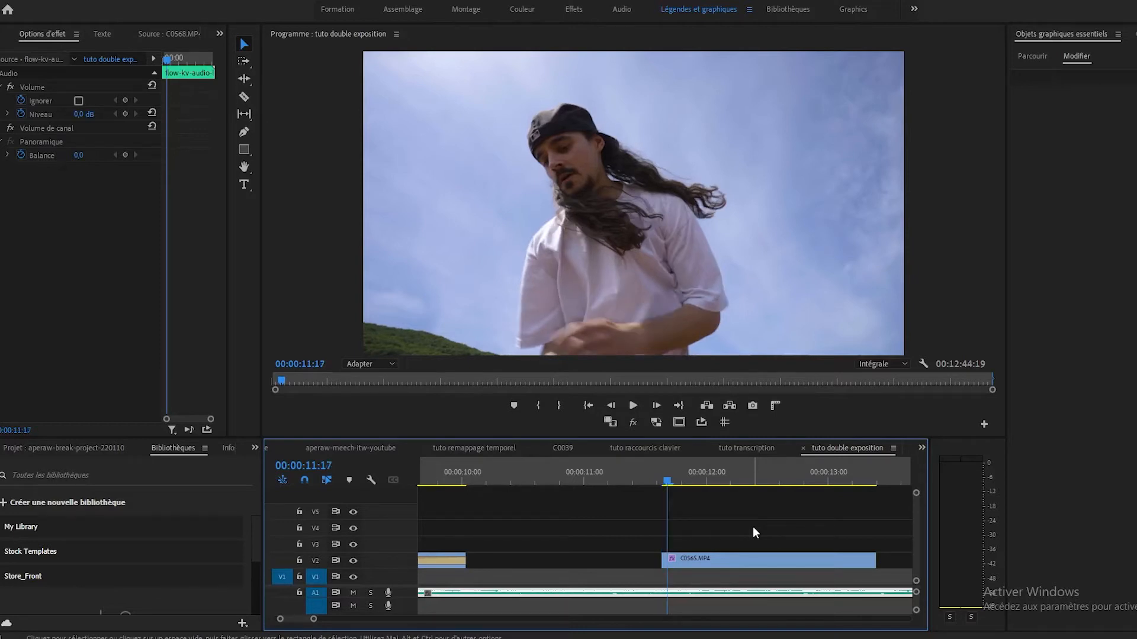
pyautogui.click(724, 564)
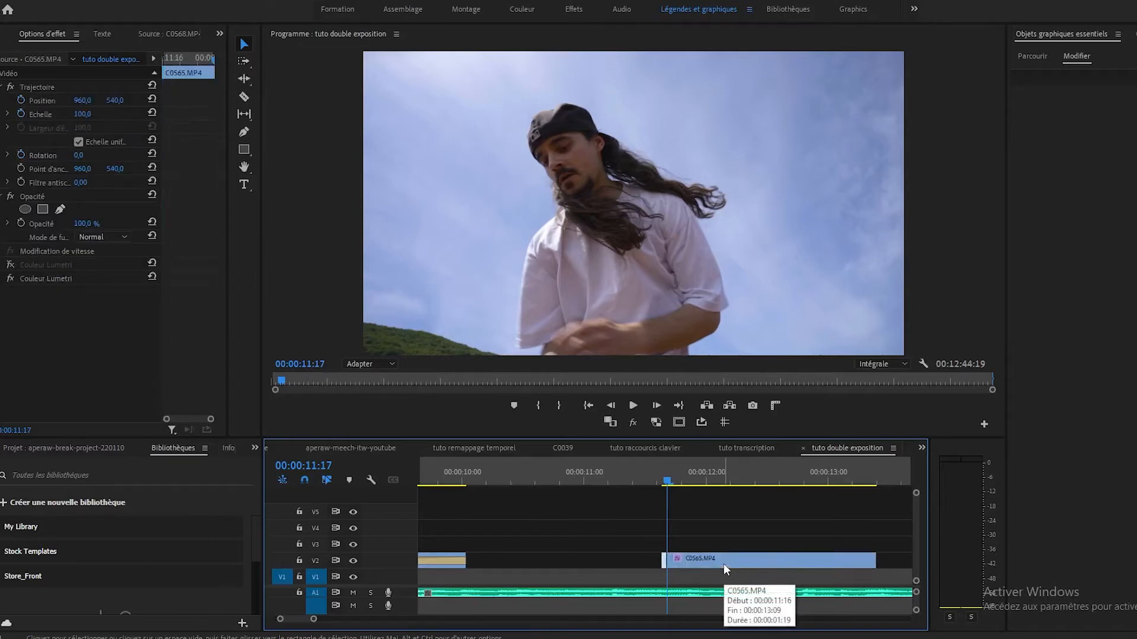
pyautogui.press('Right')
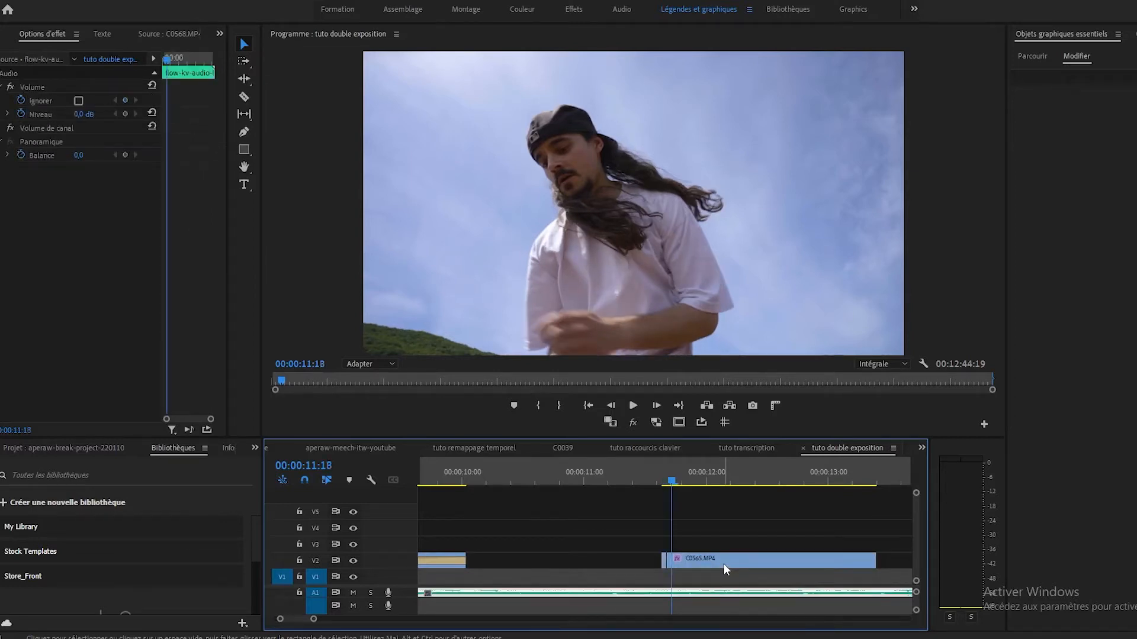
pyautogui.hotkey('ctrl', 'k')
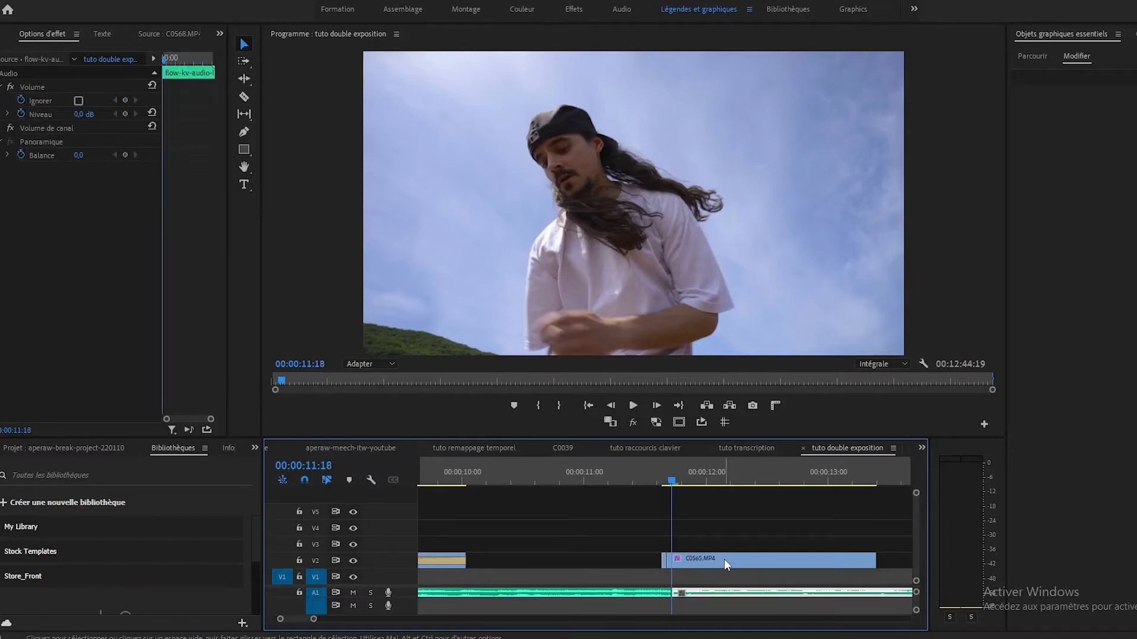
pyautogui.click(724, 562)
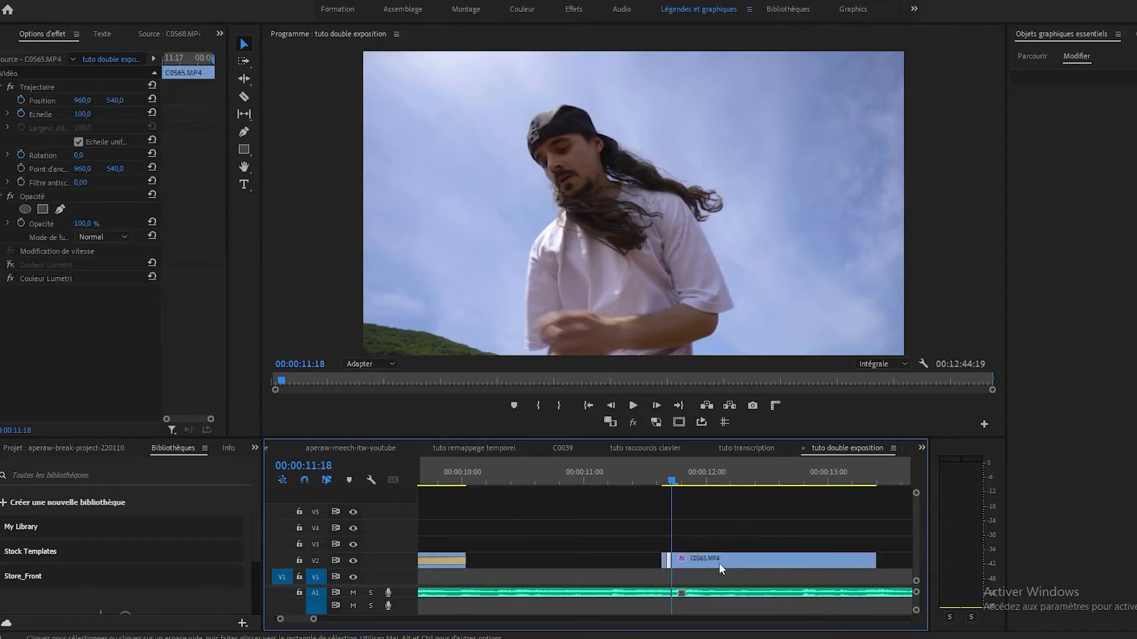
pyautogui.press('Right')
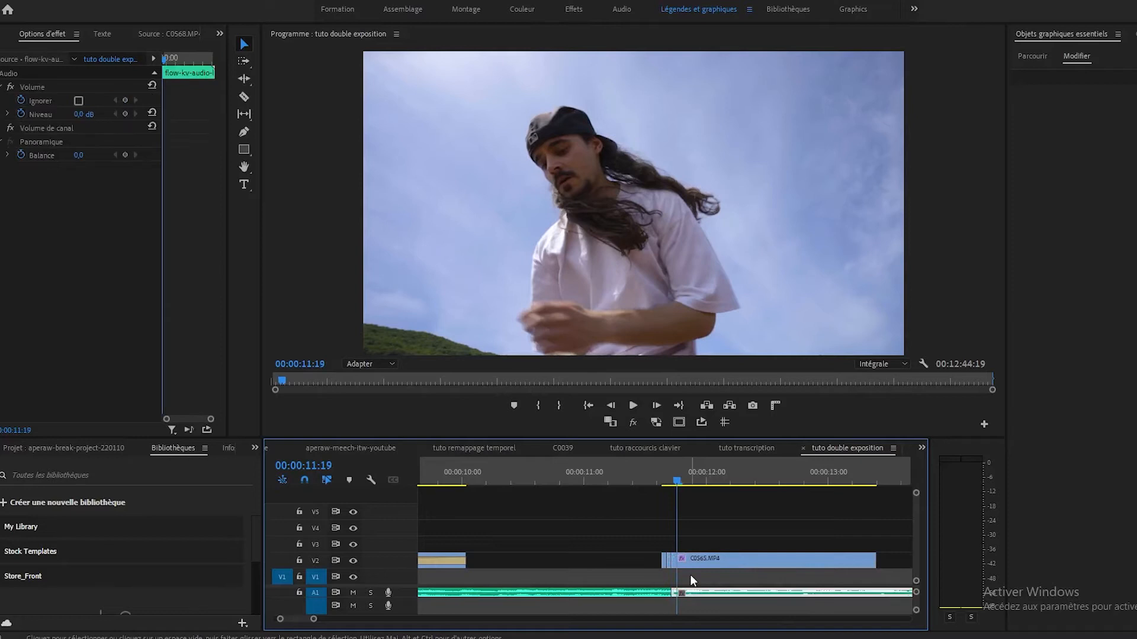
pyautogui.click(704, 562)
pyautogui.hotkey('ctrl', 'k')
pyautogui.press('Right')
pyautogui.click(705, 561)
pyautogui.hotkey('ctrl', 'k')
pyautogui.press('Right')
pyautogui.click(705, 561)
pyautogui.hotkey('ctrl', 'k')
pyautogui.press('Right')
pyautogui.click(720, 562)
pyautogui.hotkey('ctrl', 'k')
pyautogui.press('Right')
pyautogui.click(726, 561)
pyautogui.hotkey('ctrl', 'k')
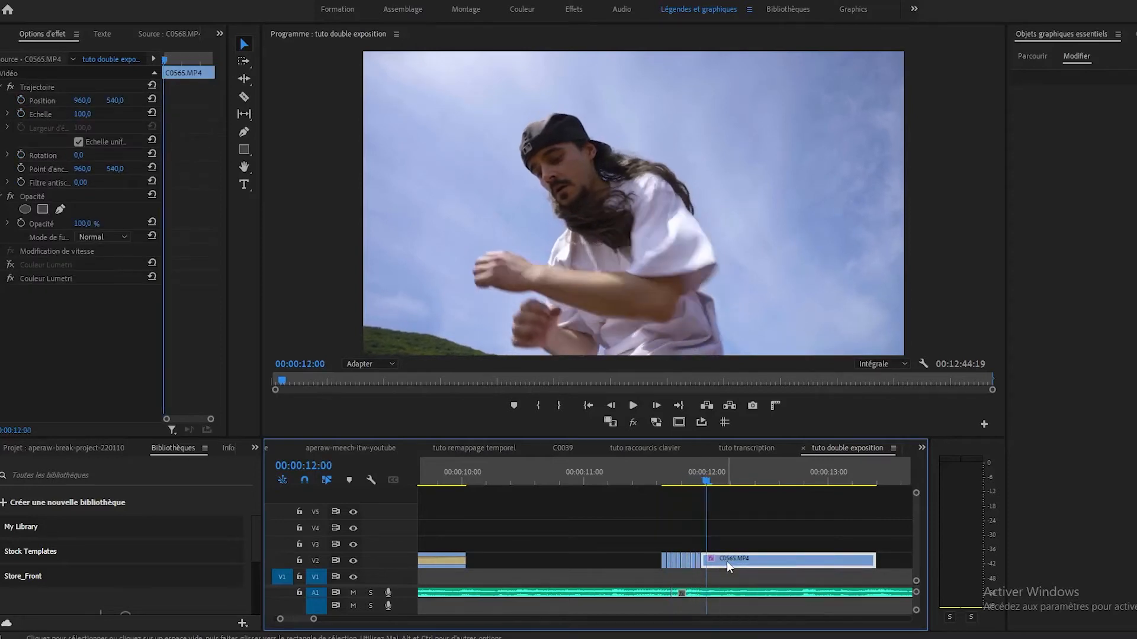
pyautogui.press('Right')
pyautogui.click(726, 561)
pyautogui.hotkey('ctrl', 'k')
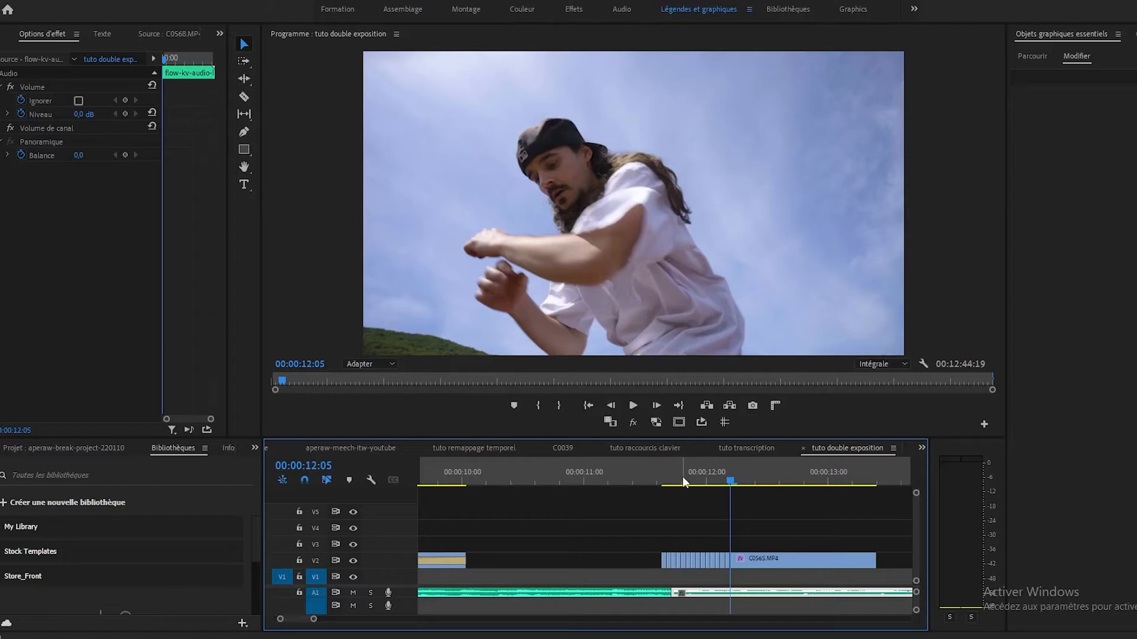
# Step: Delete every second one-frame piece on V2, beginning with the one at 00:00:11:17, up to the uncut remainder of the clip
pyautogui.press('=')
pyautogui.press('=')
pyautogui.press('-')
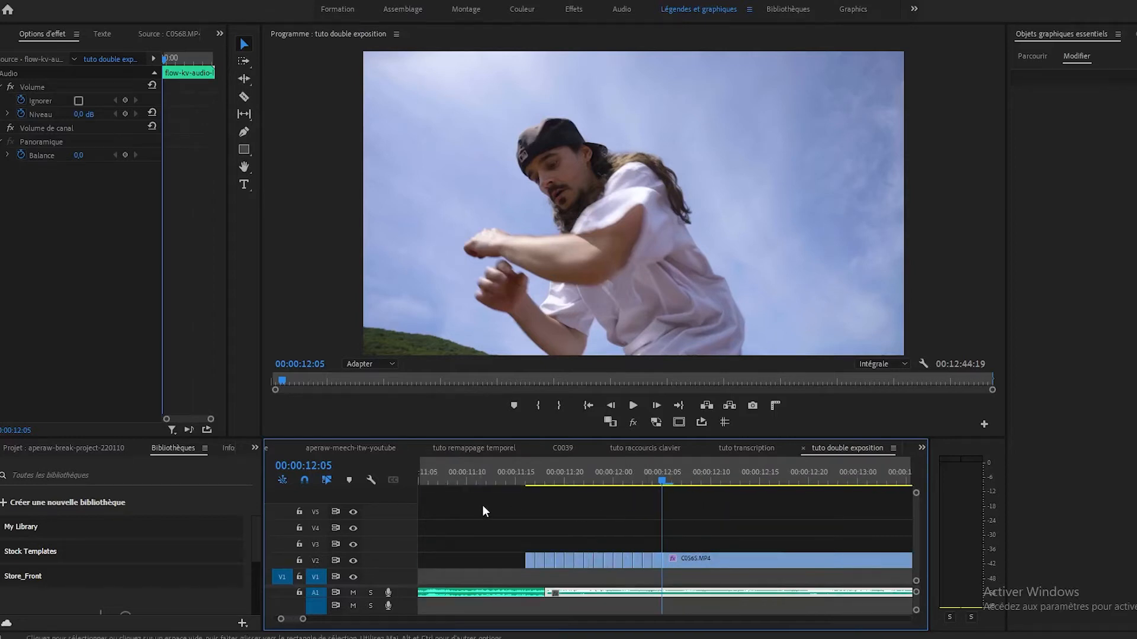
pyautogui.click(541, 558)
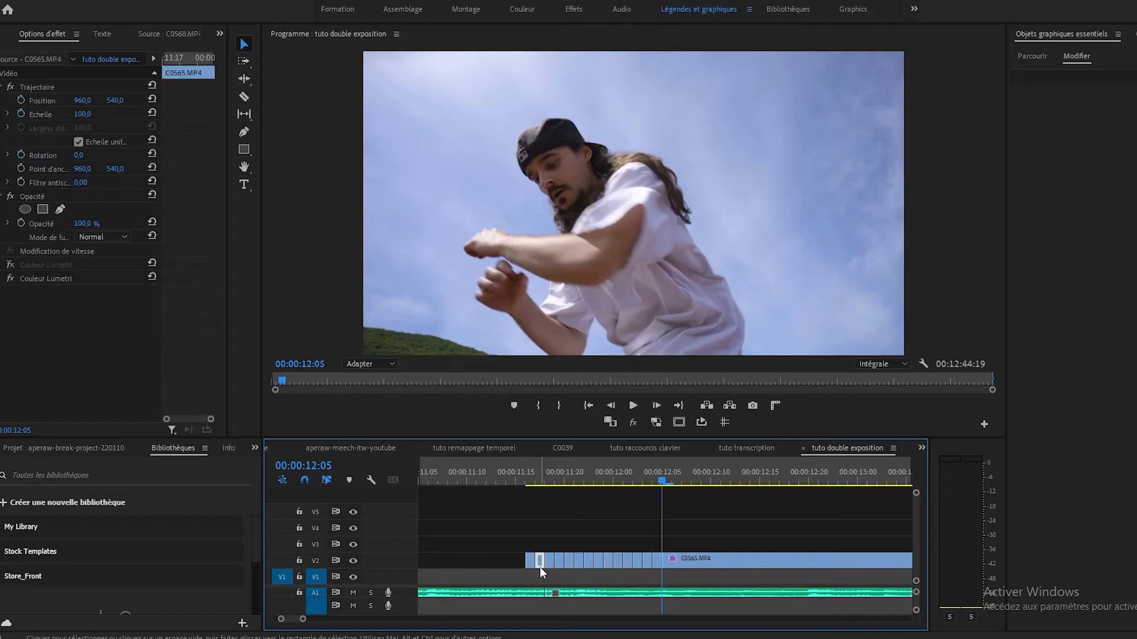
pyautogui.press('Delete')
pyautogui.click(559, 559)
pyautogui.press('Delete')
pyautogui.click(580, 559)
pyautogui.press('Delete')
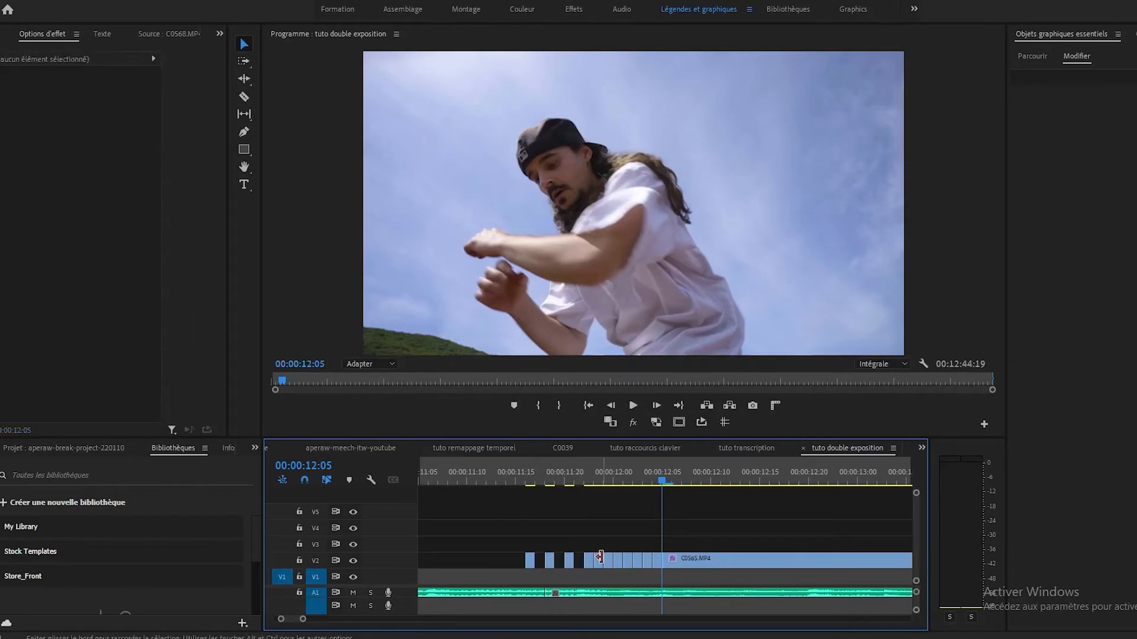
pyautogui.click(601, 560)
pyautogui.press('Delete')
pyautogui.click(617, 559)
pyautogui.press('Delete')
pyautogui.click(638, 562)
pyautogui.click(638, 563)
pyautogui.press('Delete')
pyautogui.click(655, 562)
pyautogui.press('Delete')
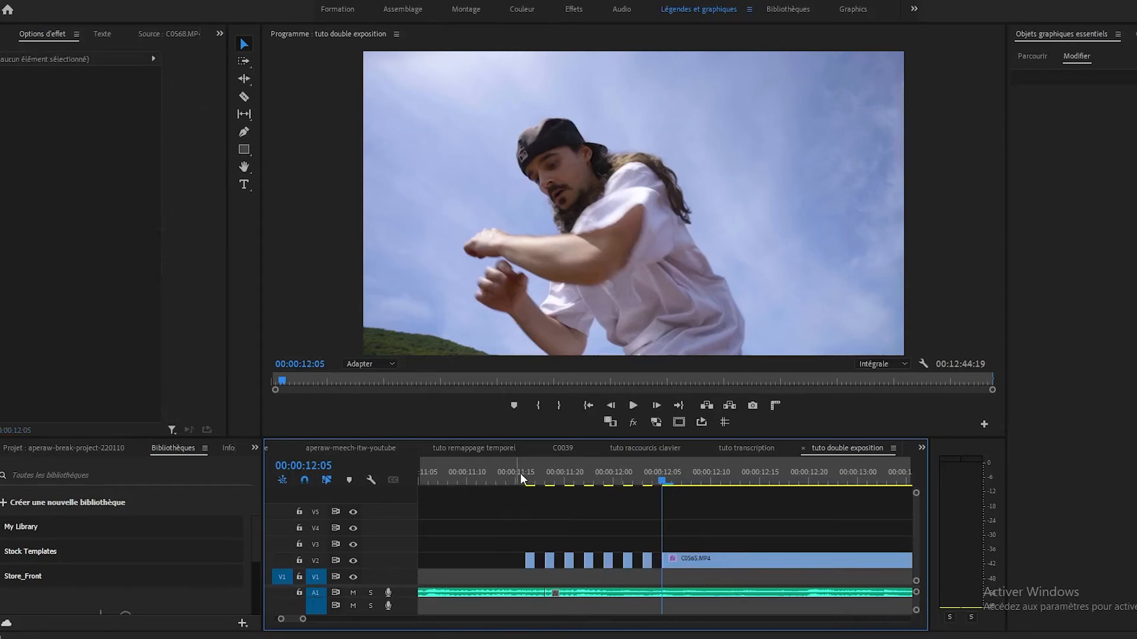
# Step: Play back the cut clip from its start near 00:00:11:16 to check the flicker against black
pyautogui.press('space')
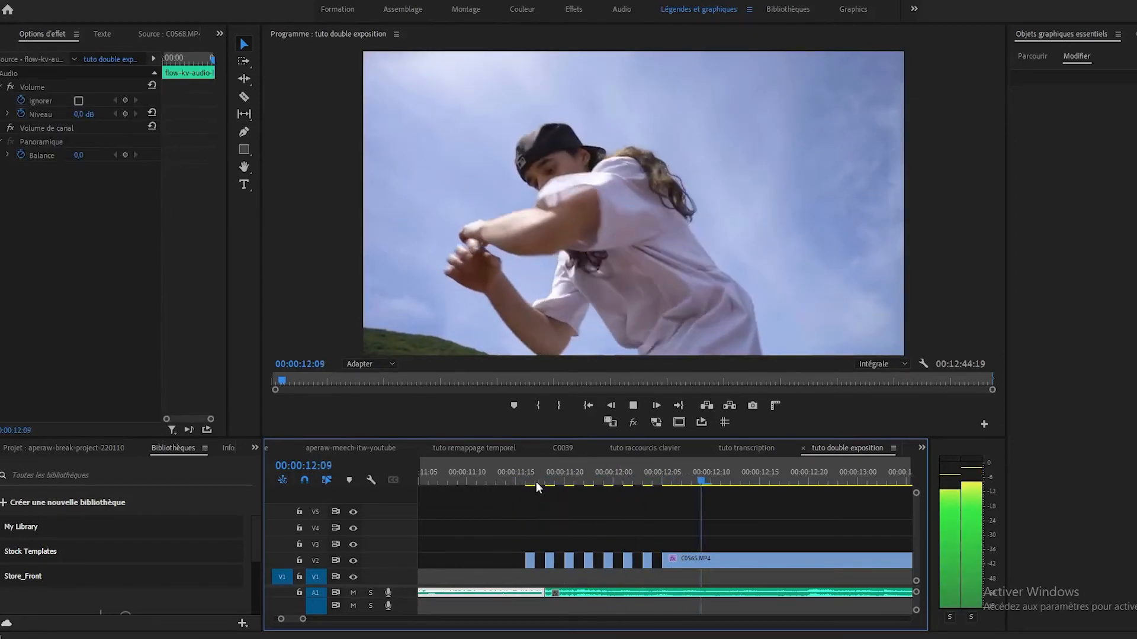
pyautogui.press('space')
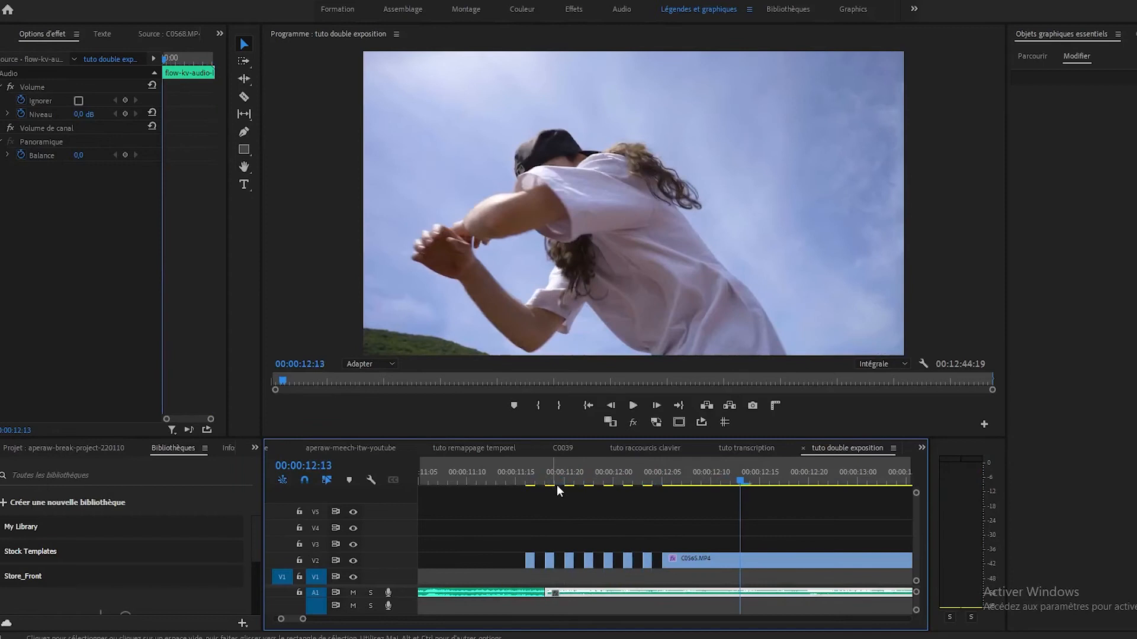
pyautogui.click(523, 478)
pyautogui.press('space')
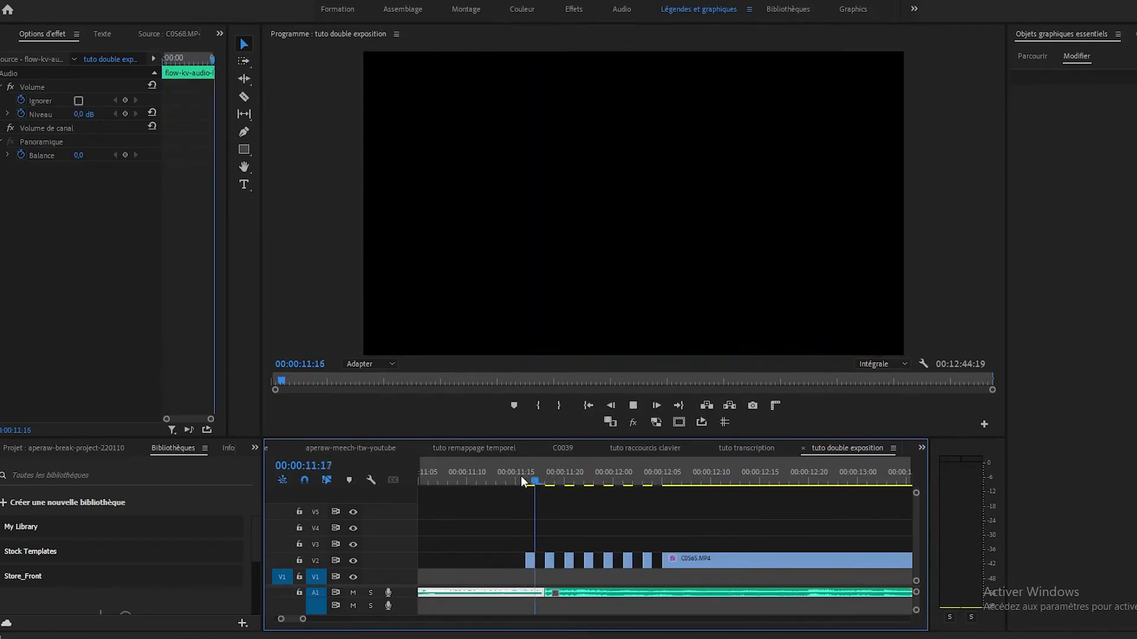
pyautogui.click(520, 477)
pyautogui.press('space')
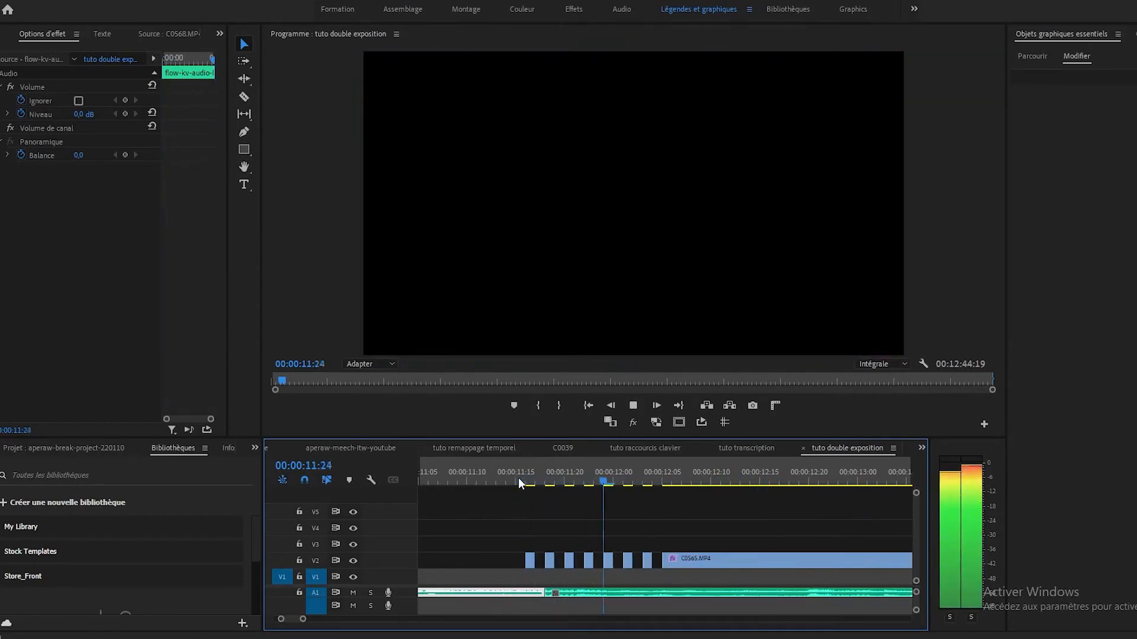
pyautogui.press('space')
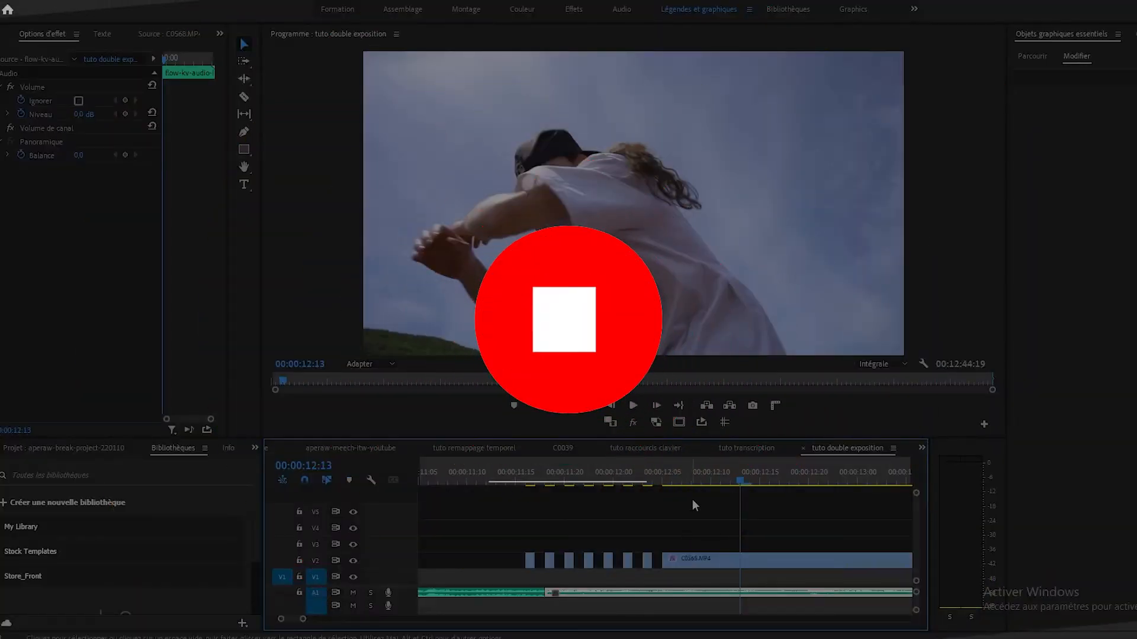
# Step: Duplicate the uncut remainder of C0565.MP4 onto V1 directly beneath it and extend the copy's start back to 00:00:11:16
pyautogui.scroll(-2, 657, 482)
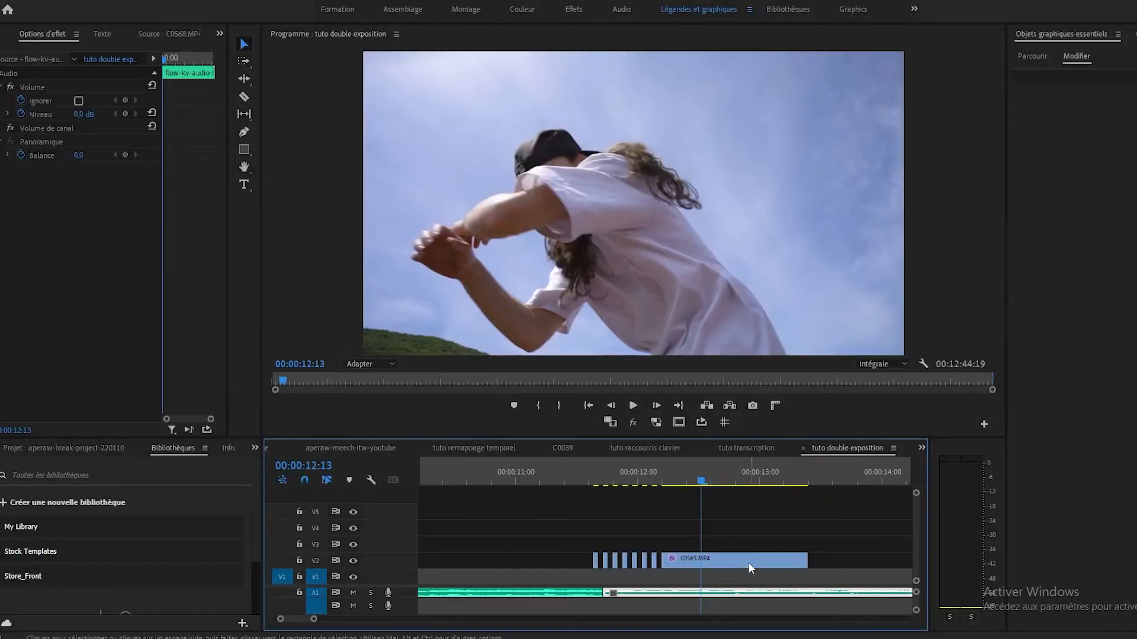
pyautogui.click(707, 563)
pyautogui.moveTo(707, 564)
pyautogui.mouseDown()
pyautogui.moveTo(715, 572)
pyautogui.moveTo(706, 573)
pyautogui.mouseUp()
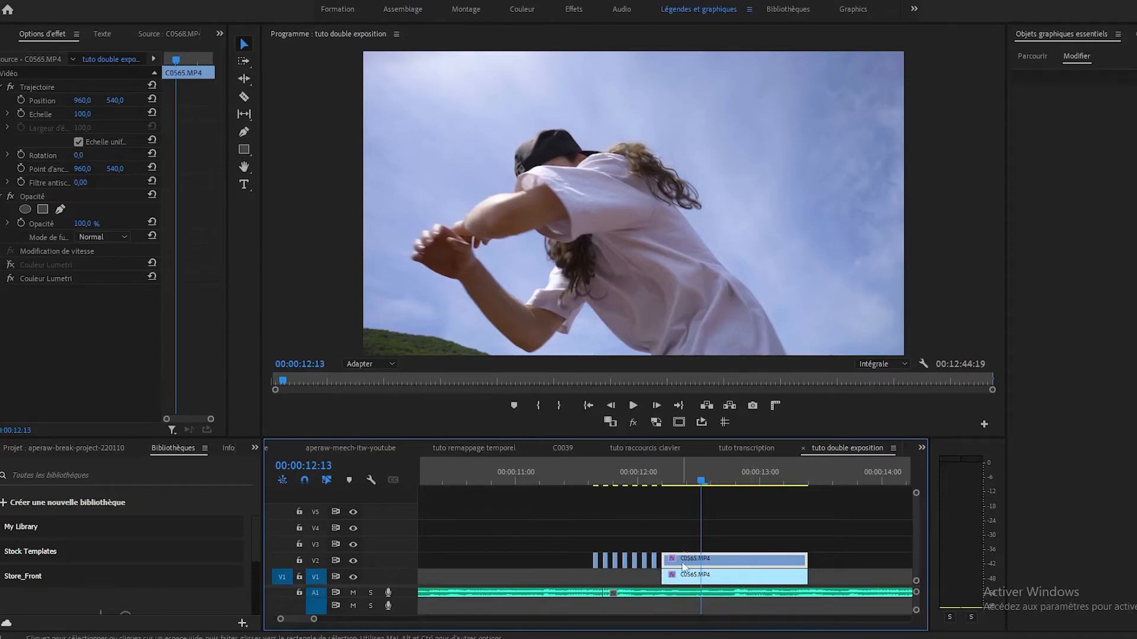
pyautogui.moveTo(705, 482); pyautogui.dragTo(664, 496)
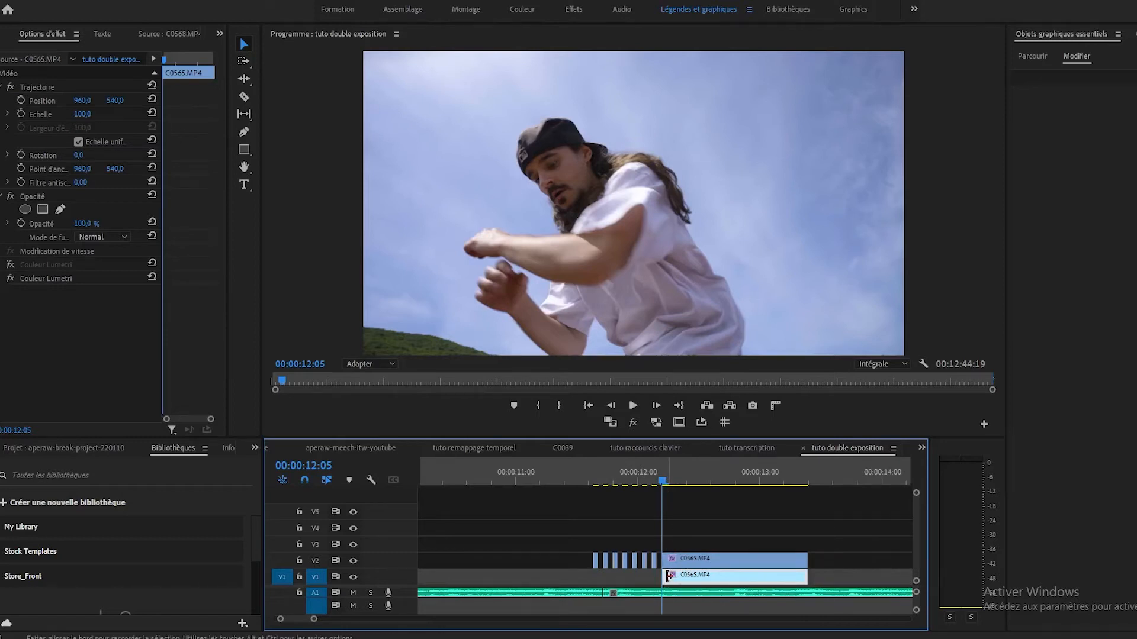
pyautogui.moveTo(668, 577); pyautogui.dragTo(594, 578)
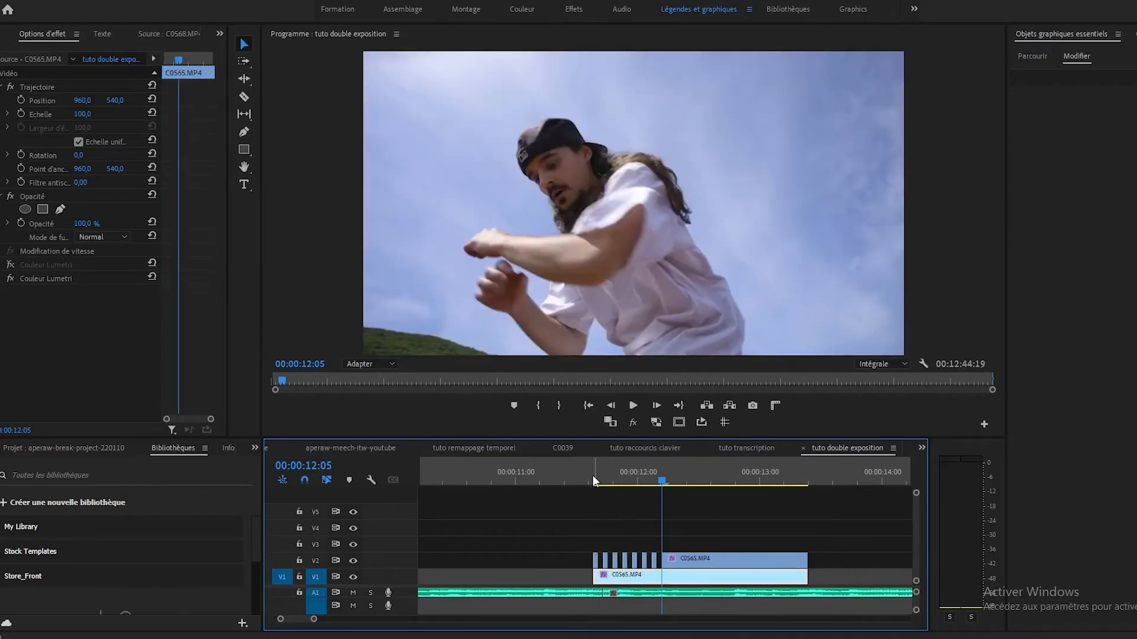
pyautogui.click(592, 477)
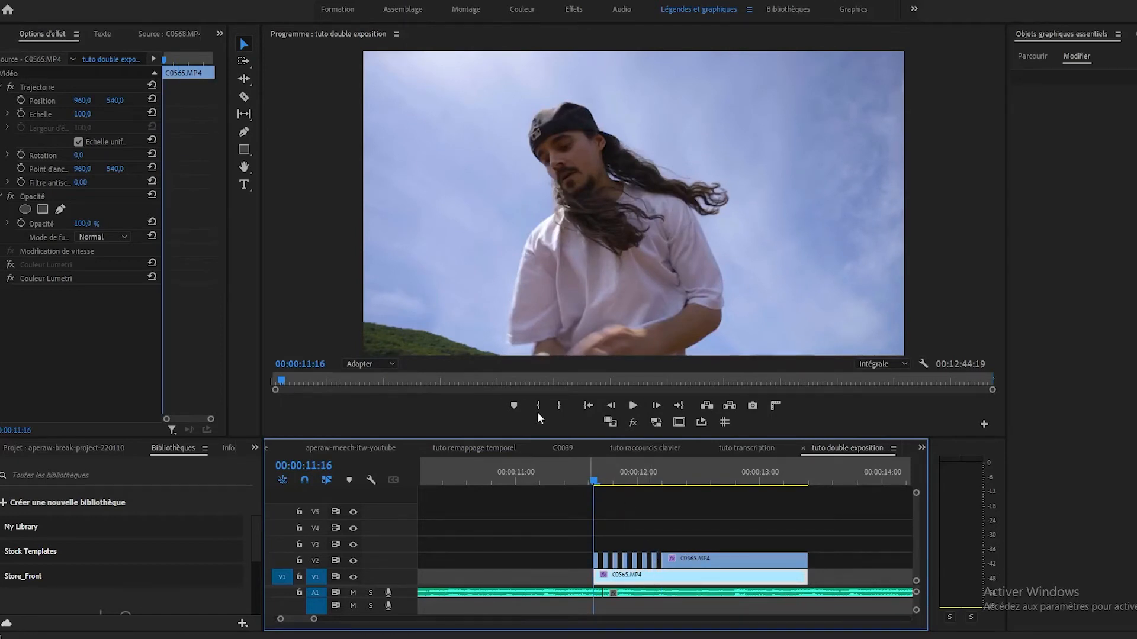
# Step: Search the effects for "miroir" and apply Miroir horizontal to the C0565.MP4 clip on V1
pyautogui.click(220, 33)
pyautogui.click(307, 0)
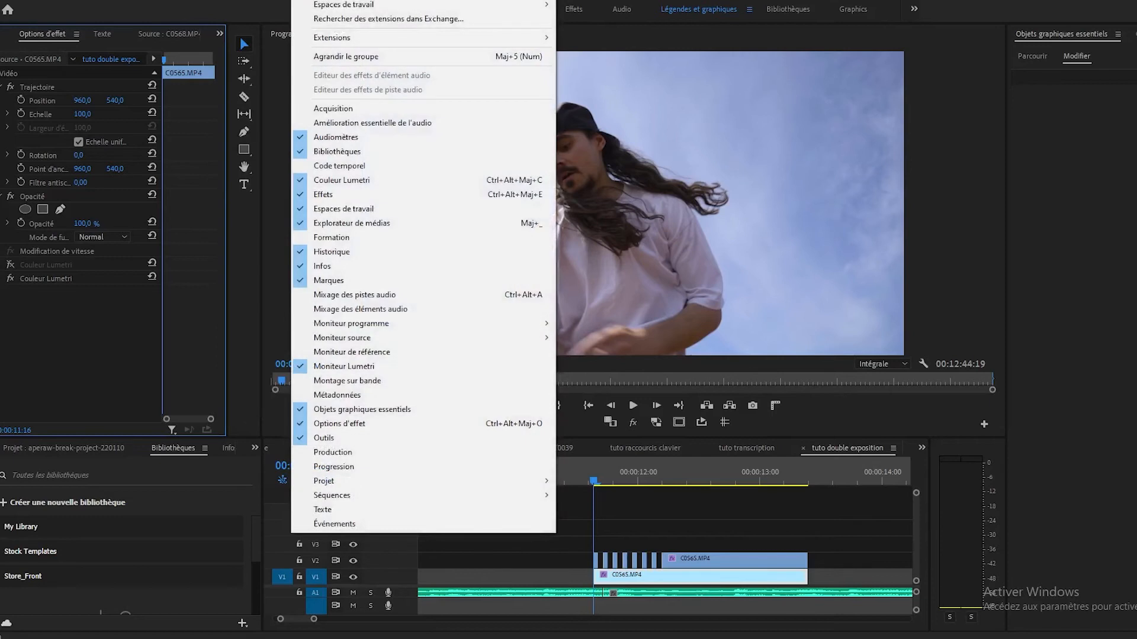
pyautogui.click(325, 195)
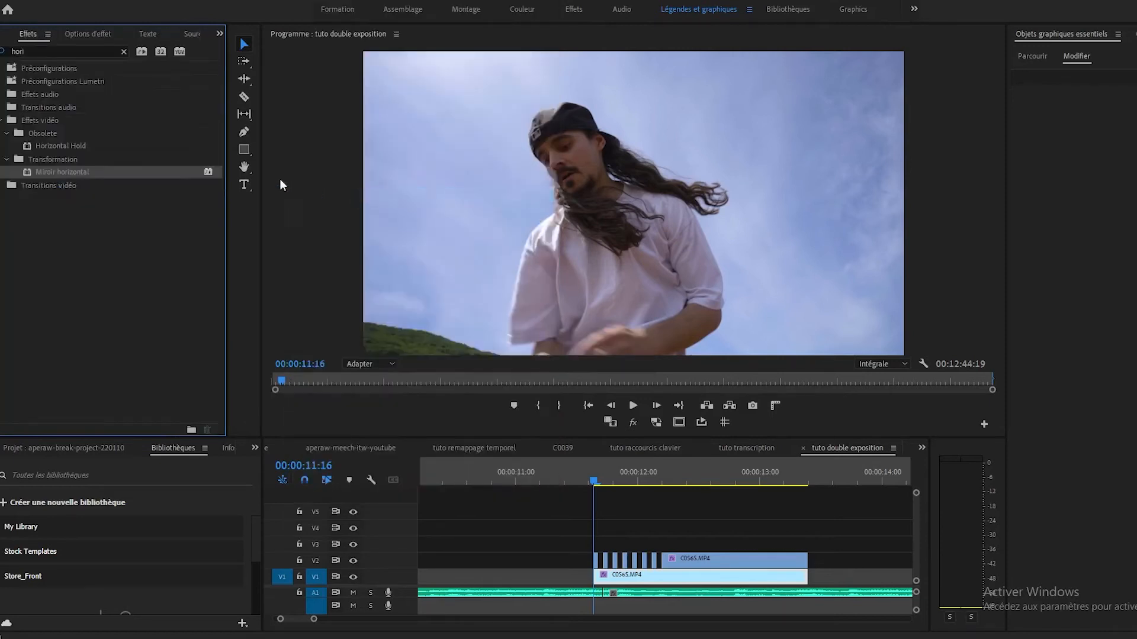
pyautogui.click(126, 52)
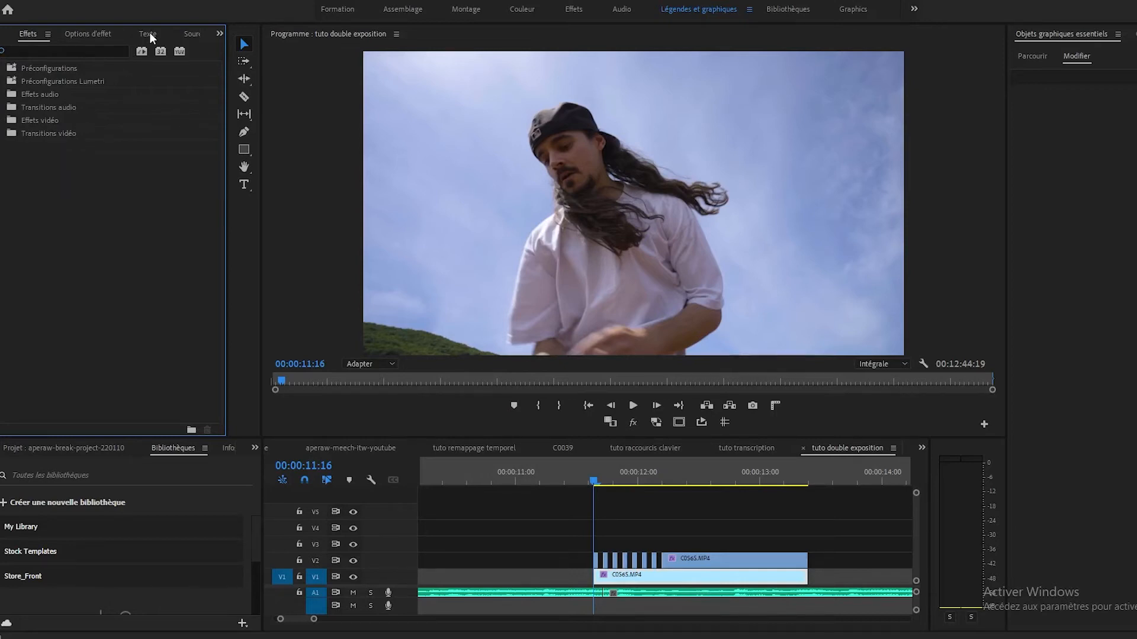
pyautogui.click(74, 52)
pyautogui.write('m')
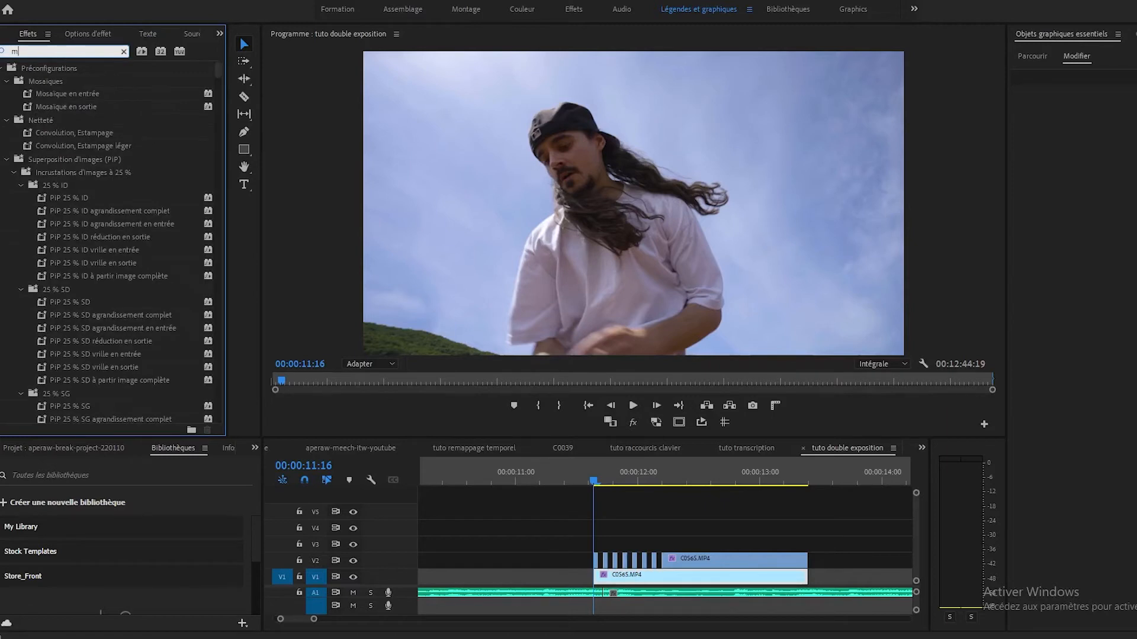
pyautogui.write('iroir')
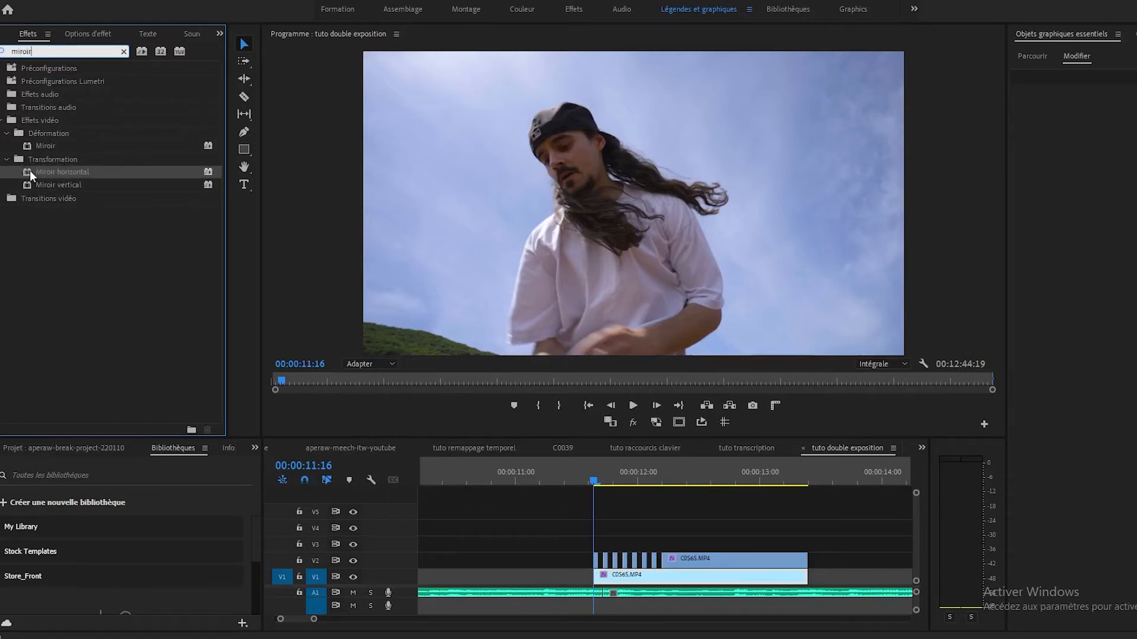
pyautogui.moveTo(29, 172); pyautogui.dragTo(670, 578)
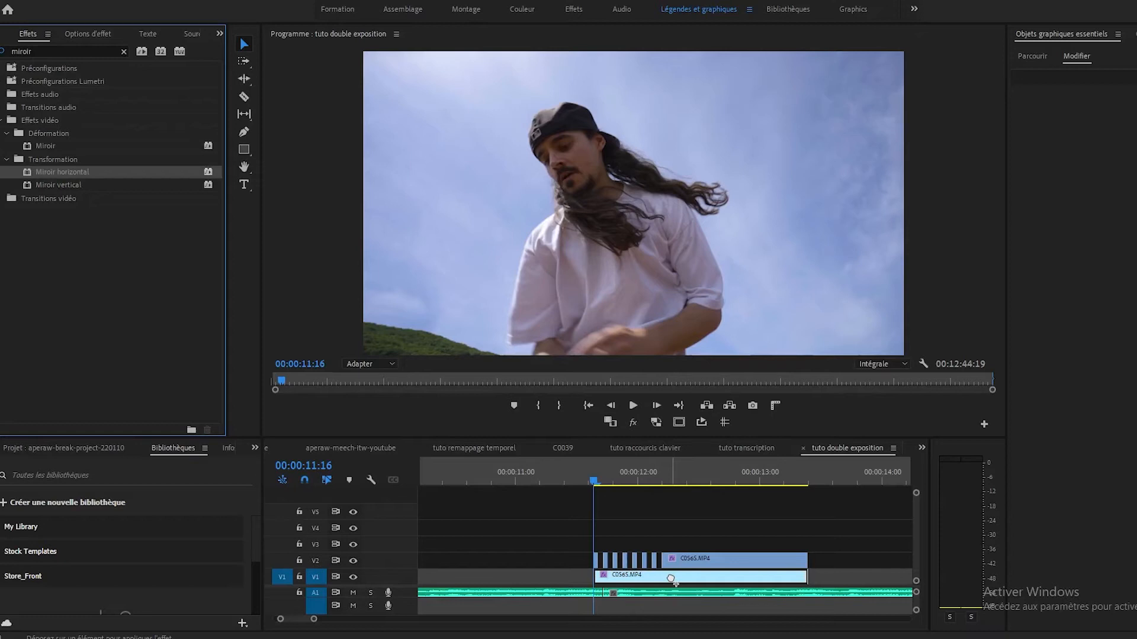
pyautogui.moveTo(670, 578); pyautogui.dragTo(671, 578)
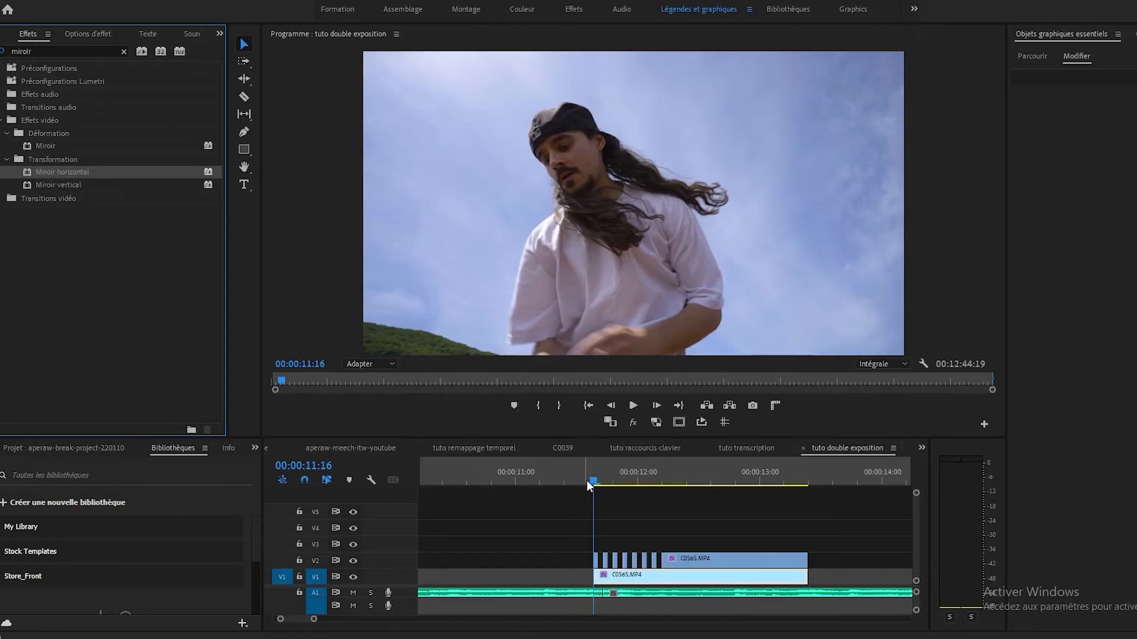
# Step: Play back the sequence from just before the first one-frame piece to check the mirrored flicker effect
pyautogui.moveTo(592, 483); pyautogui.dragTo(557, 488)
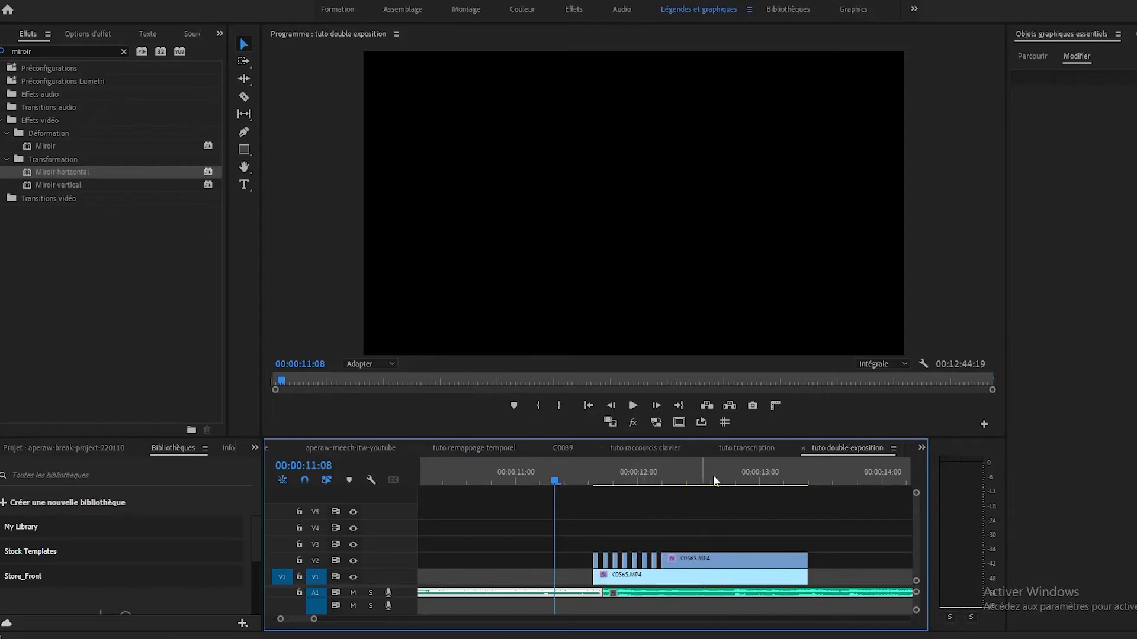
pyautogui.press('space')
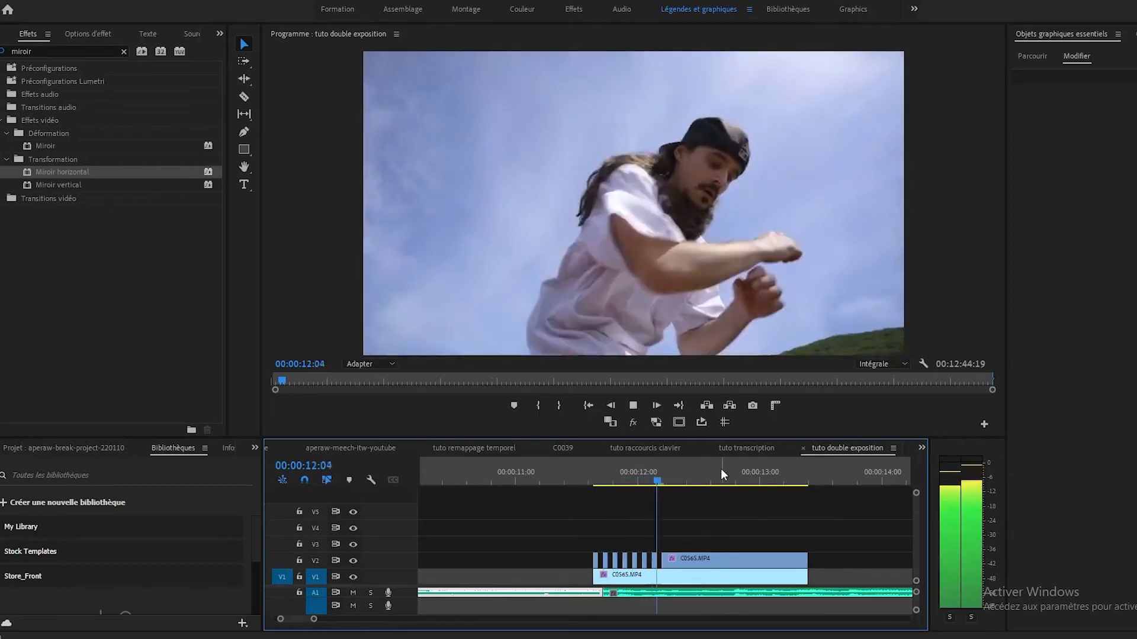
pyautogui.click(584, 481)
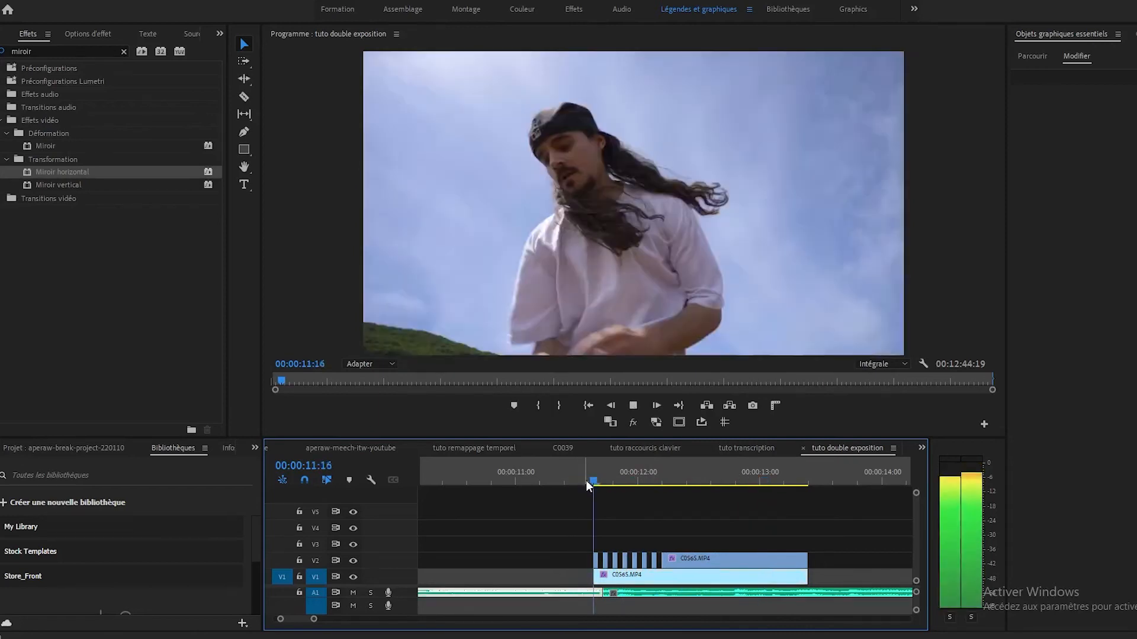
pyautogui.click(591, 476)
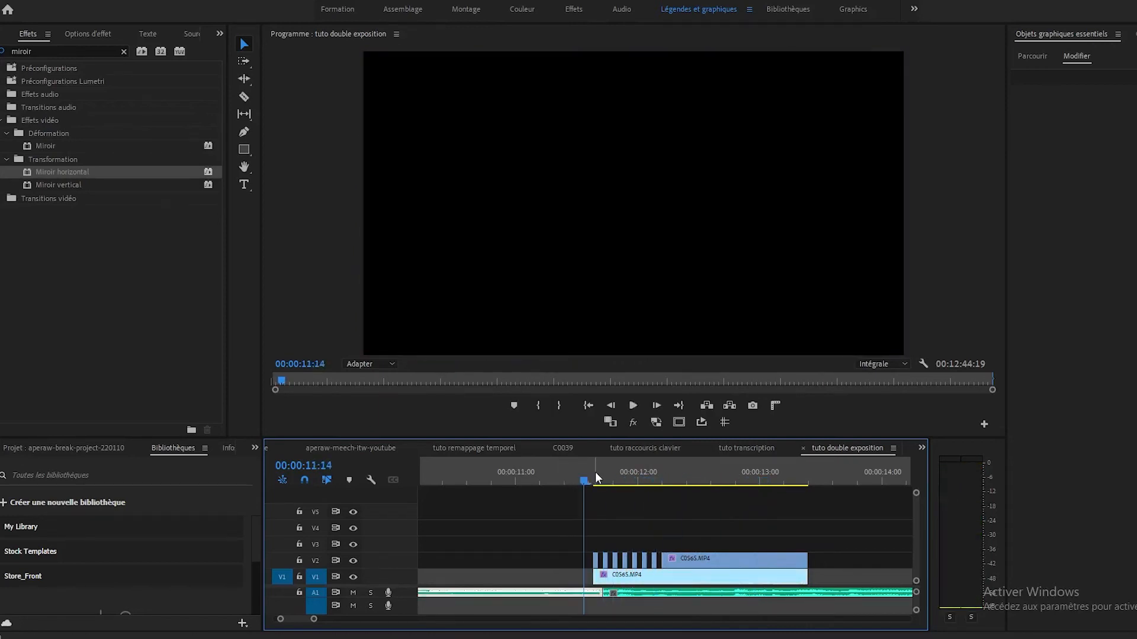
pyautogui.press('space')
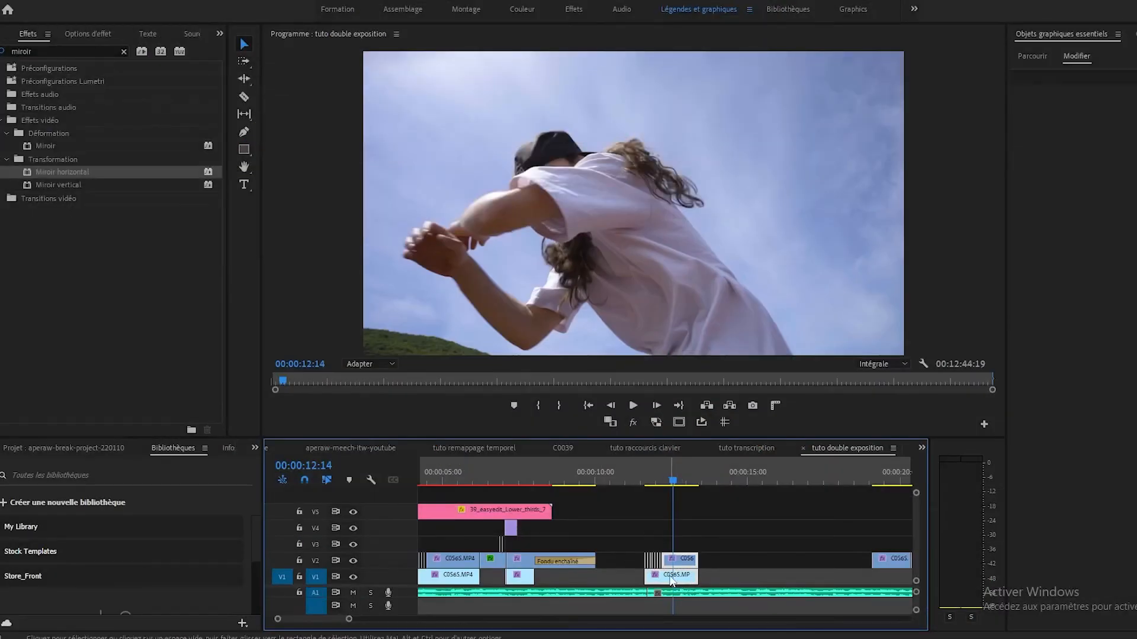
# Step: Duplicate the one-frame flicker pieces on V2 with their mirrored V1 clip, starting the copies at about 00:00:15:17
pyautogui.moveTo(671, 580); pyautogui.dragTo(795, 579)
pyautogui.click(762, 472)
pyautogui.moveTo(763, 470); pyautogui.dragTo(771, 472)
pyautogui.press('=')
pyautogui.press('=')
pyautogui.press('=')
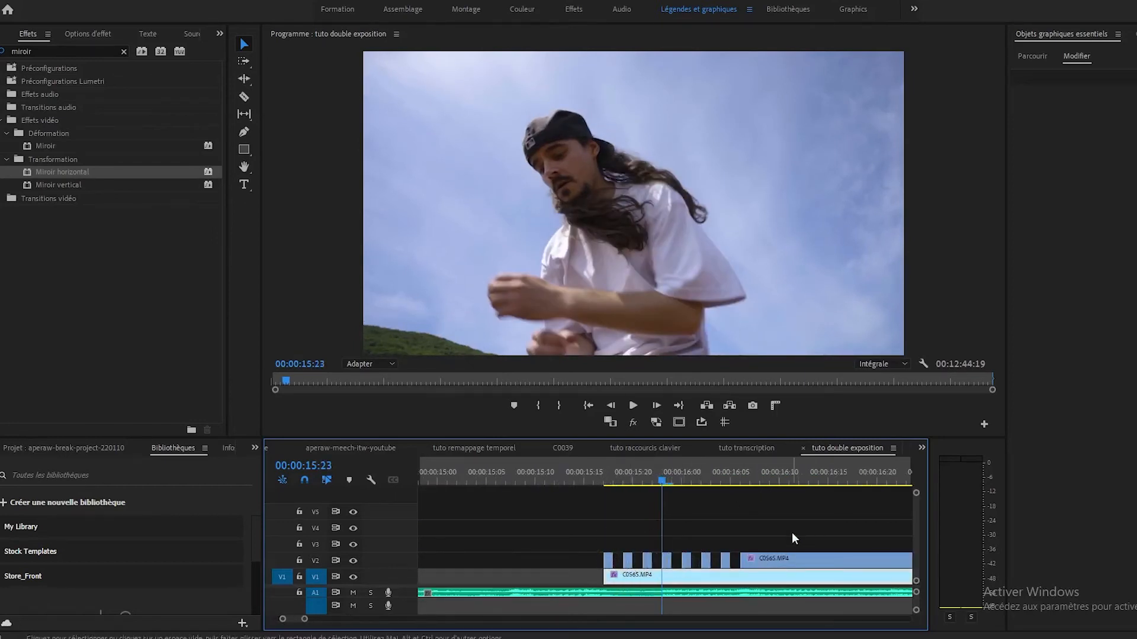
pyautogui.click(803, 562)
pyautogui.moveTo(591, 528); pyautogui.dragTo(790, 564)
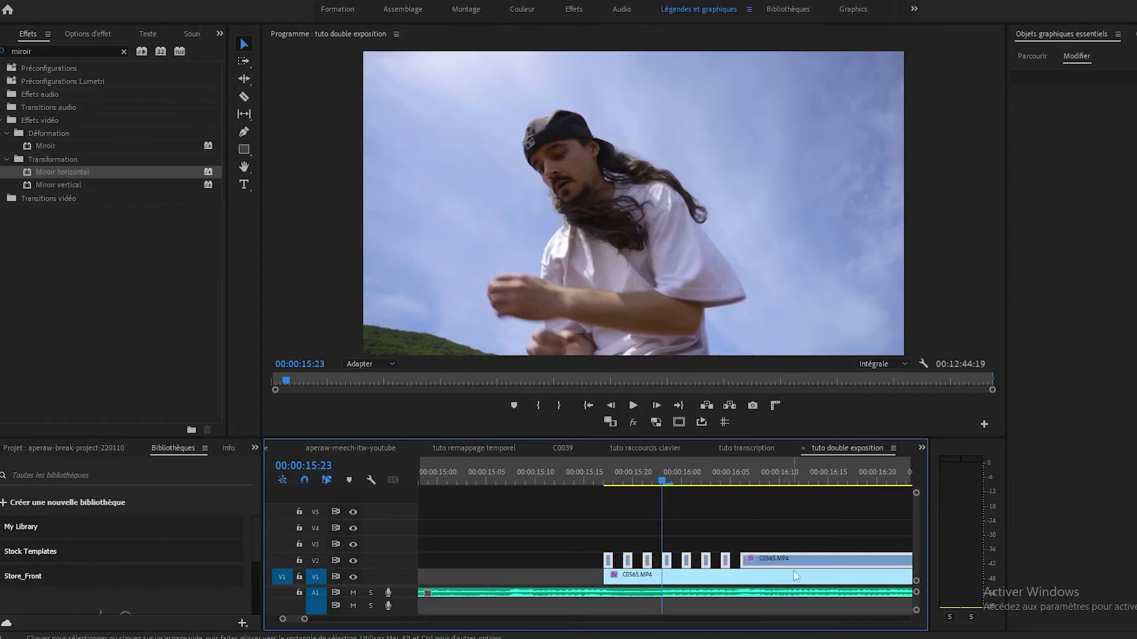
pyautogui.click(800, 509)
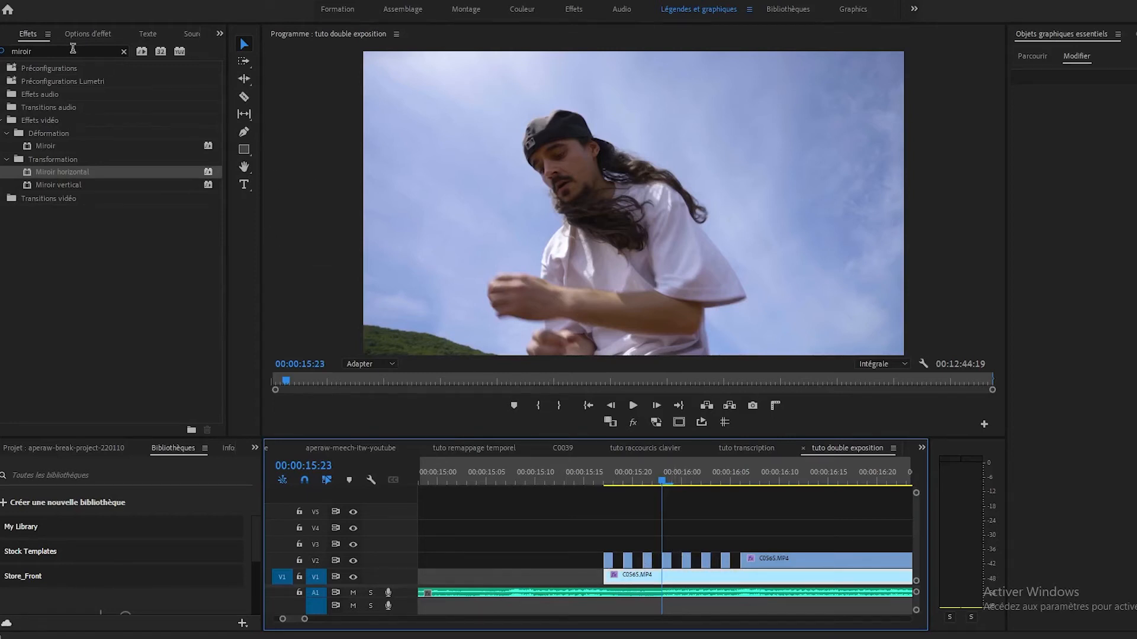
# Step: Enlarge the duplicated V1 clip to a scale of 348 and reposition it to 388.6, 979.4 to frame the face
pyautogui.click(99, 33)
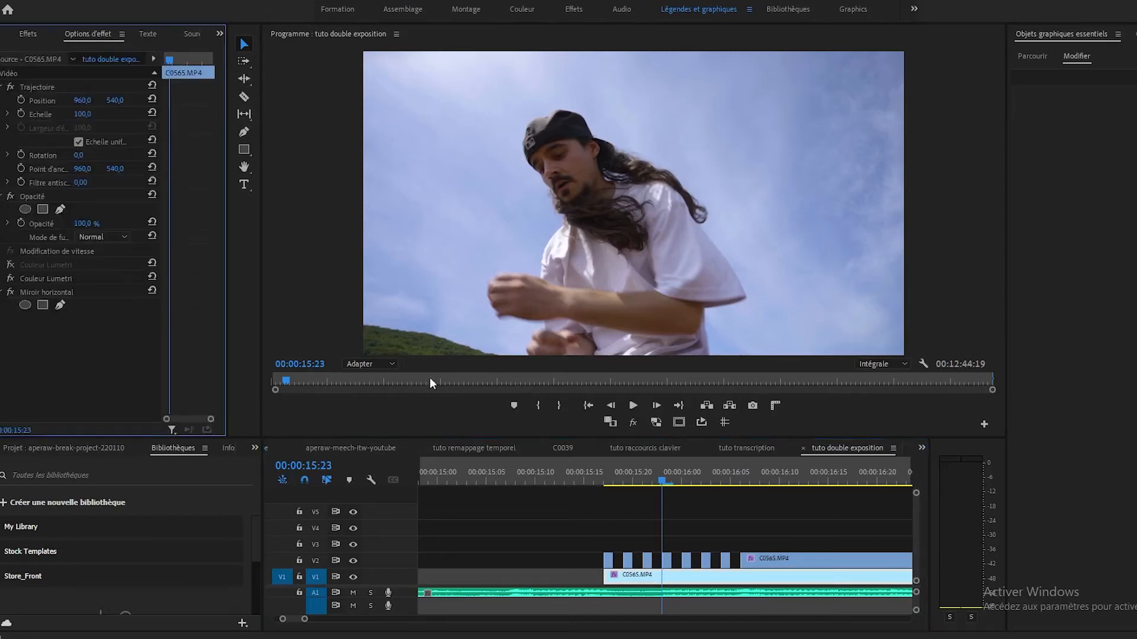
pyautogui.click(659, 564)
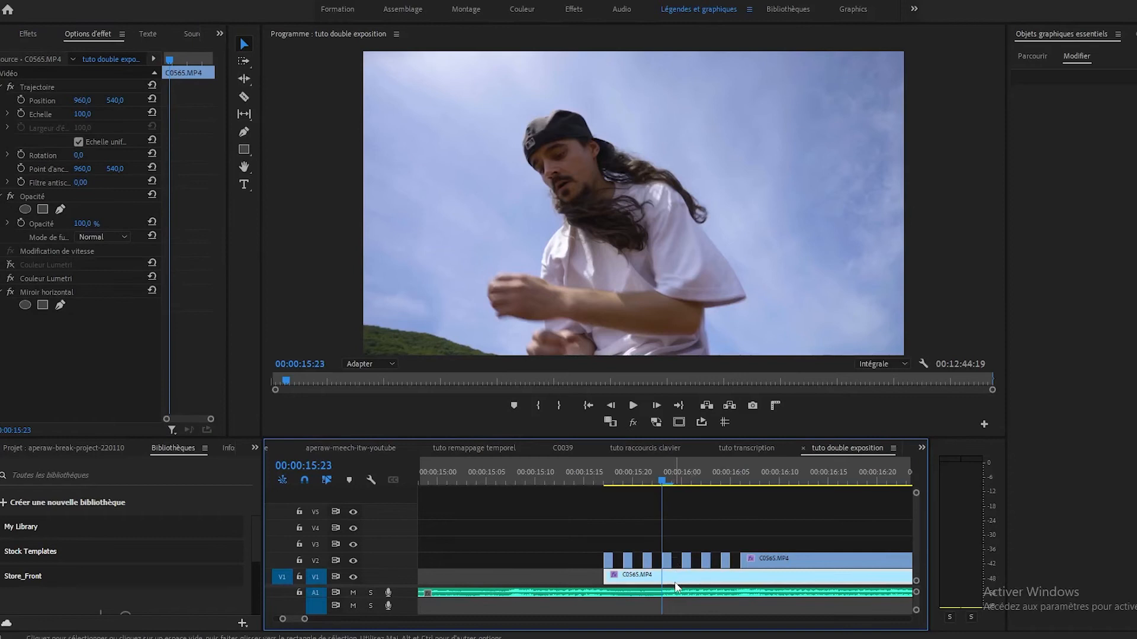
pyautogui.click(77, 115)
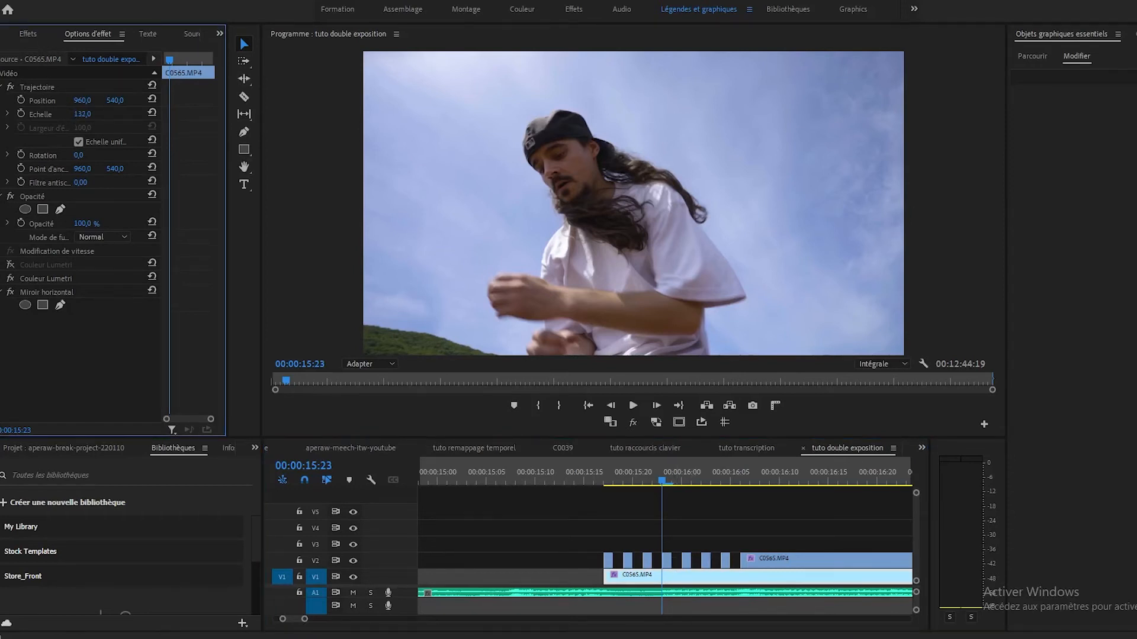
pyautogui.moveTo(77, 114); pyautogui.dragTo(300, 225)
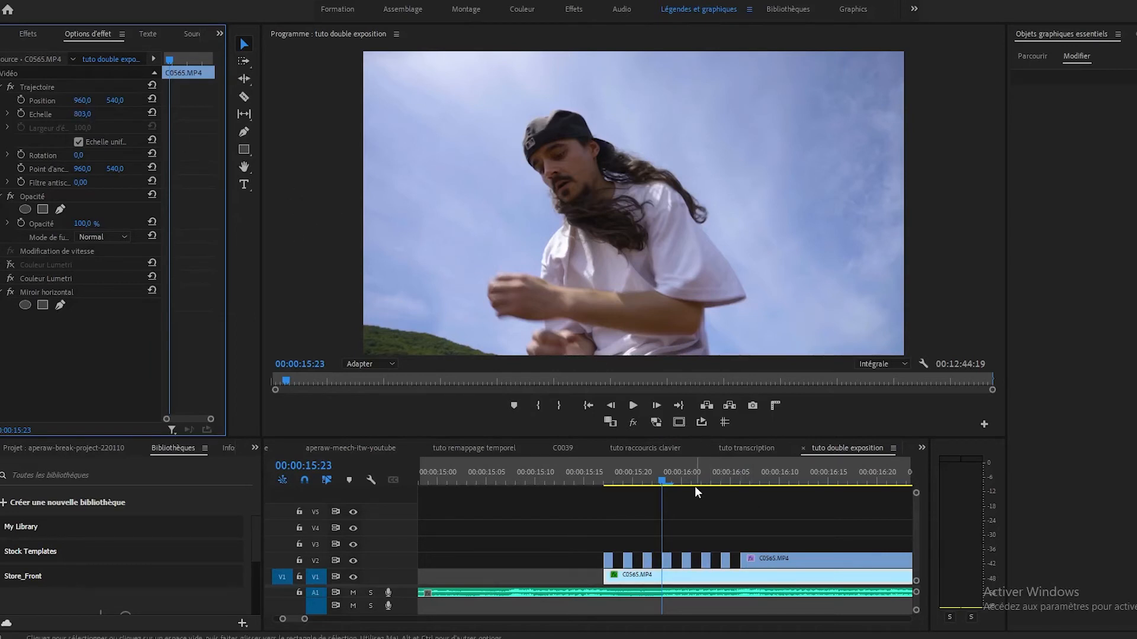
pyautogui.press('Left')
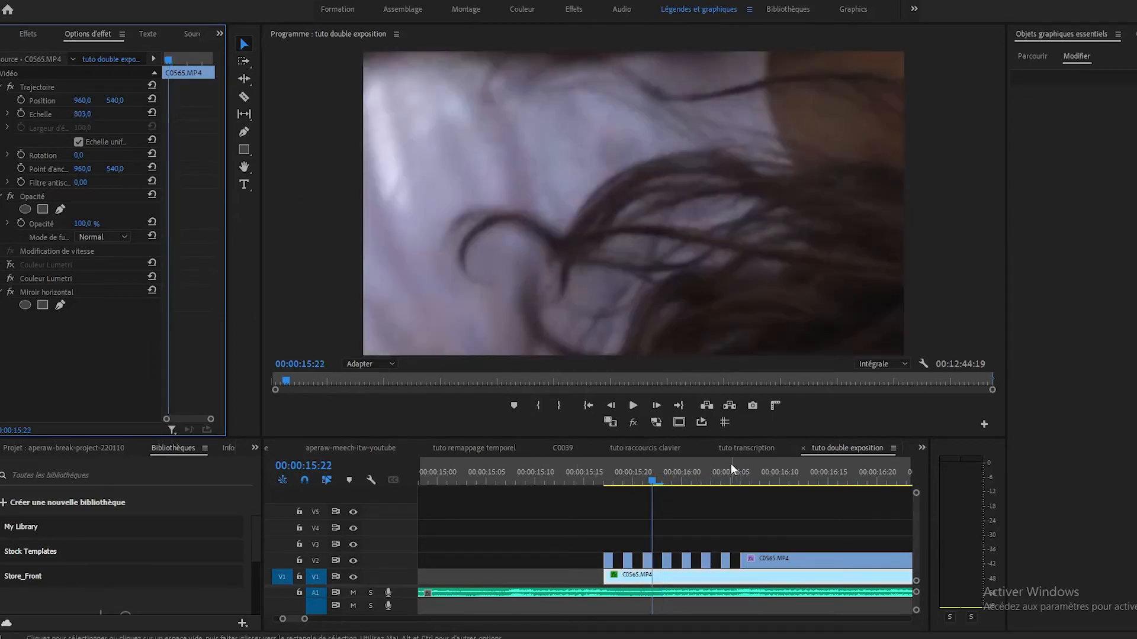
pyautogui.moveTo(86, 115); pyautogui.dragTo(29, 115)
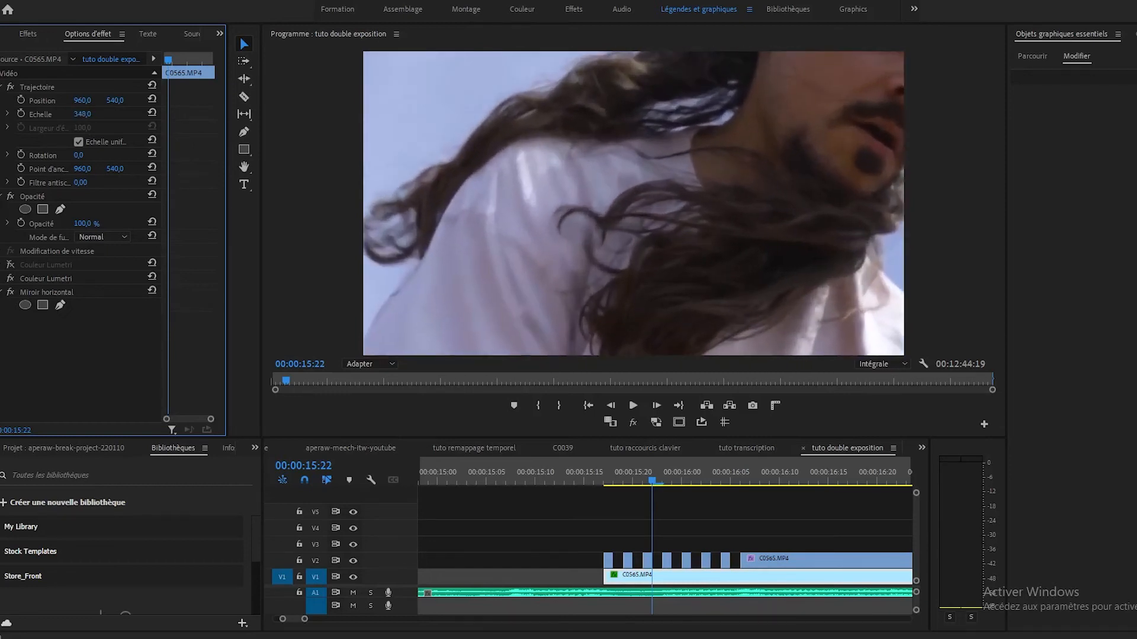
pyautogui.click(34, 84)
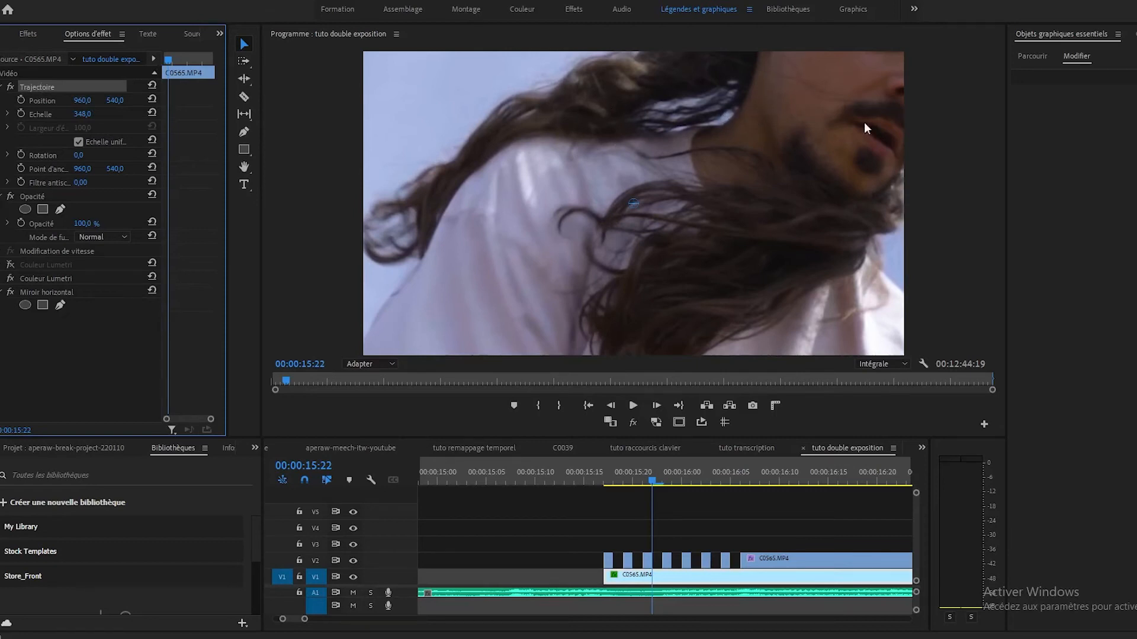
pyautogui.moveTo(803, 114); pyautogui.dragTo(641, 238)
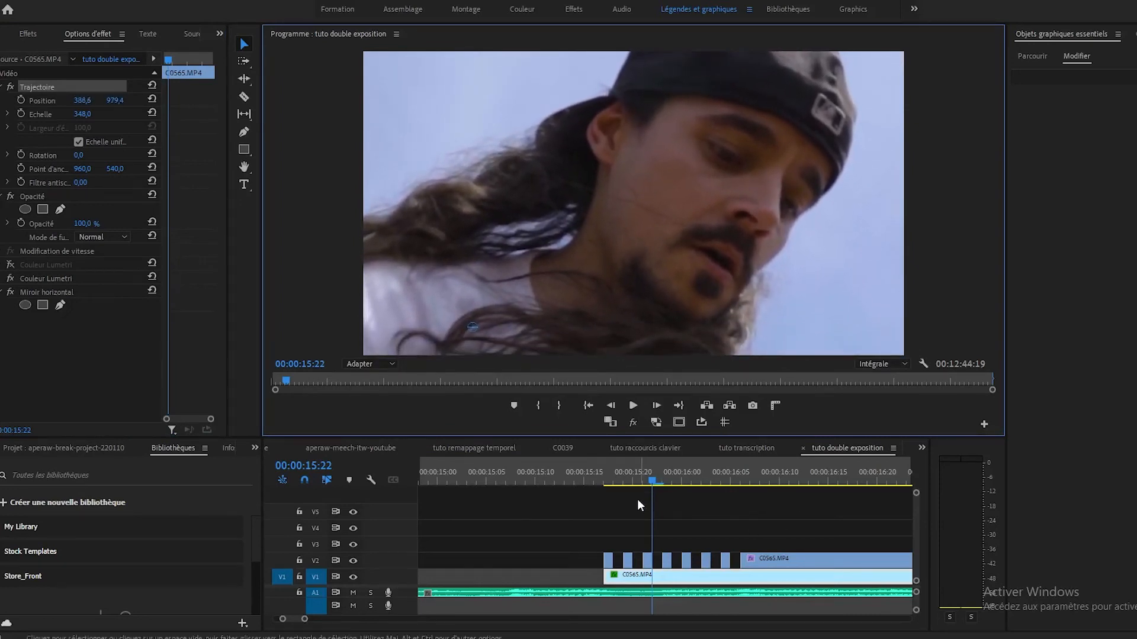
# Step: Play back the duplicated flicker repeatedly from around 00:00:15:15 to check the zoomed, mirrored frames
pyautogui.click(588, 474)
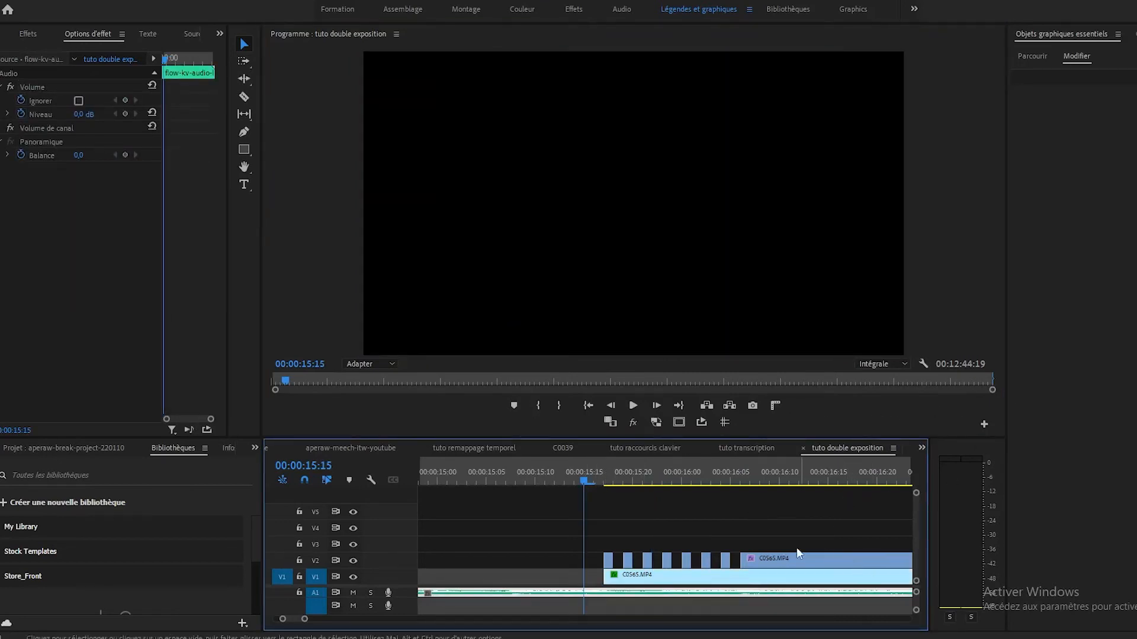
pyautogui.press('space')
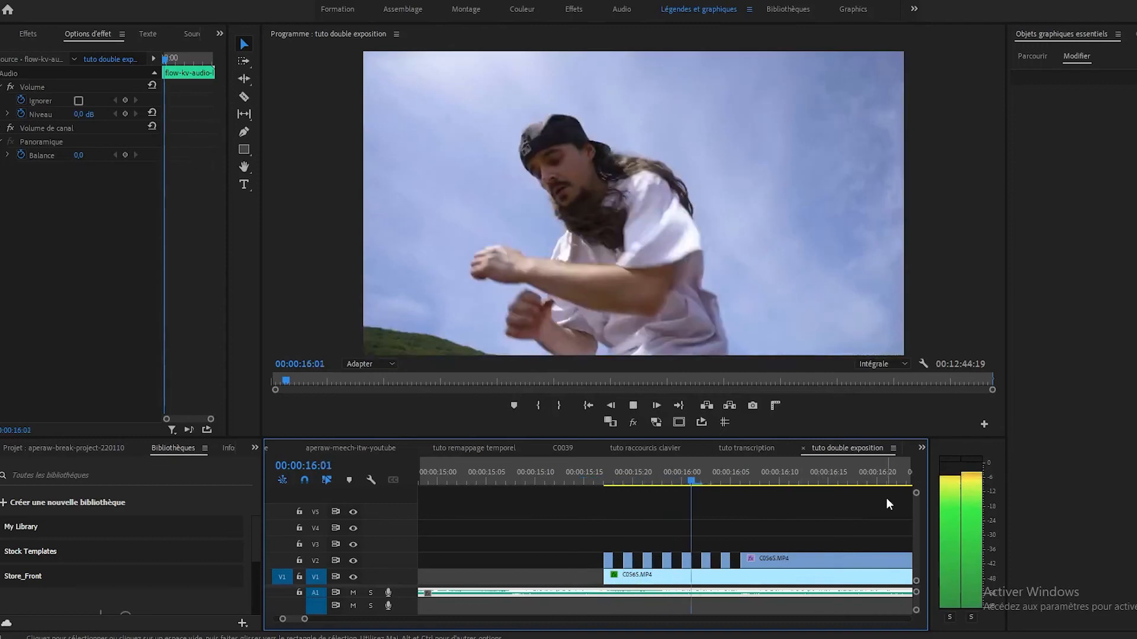
pyautogui.press('space')
pyautogui.click(575, 470)
pyautogui.press('space')
pyautogui.press('-')
pyautogui.press('-')
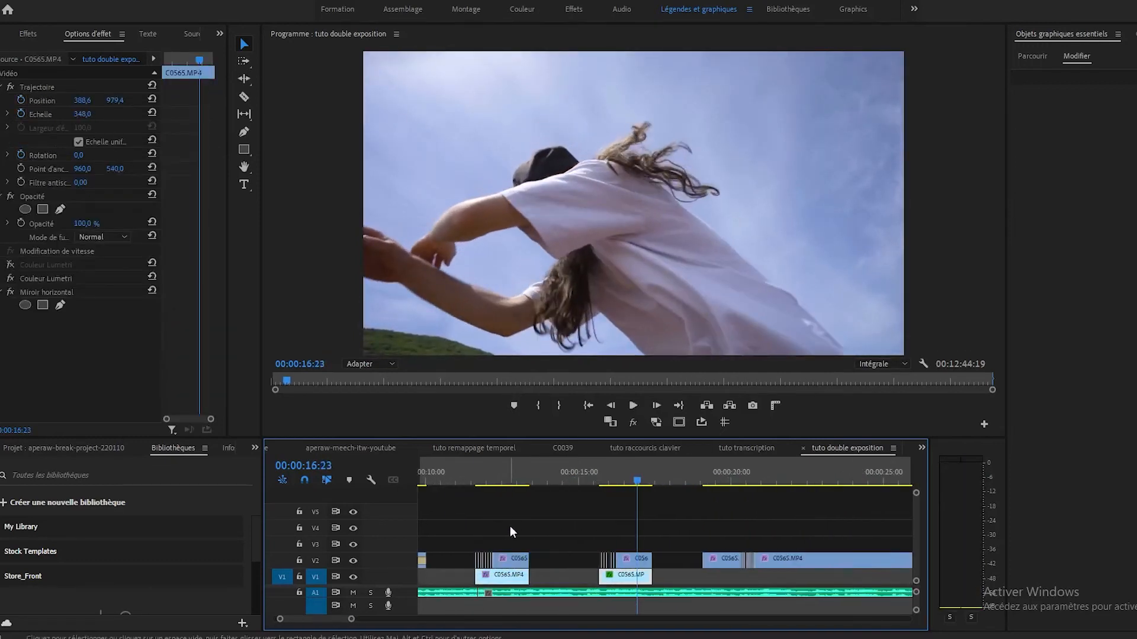
pyautogui.click(600, 480)
pyautogui.press('=')
pyautogui.press('=')
pyautogui.press('=')
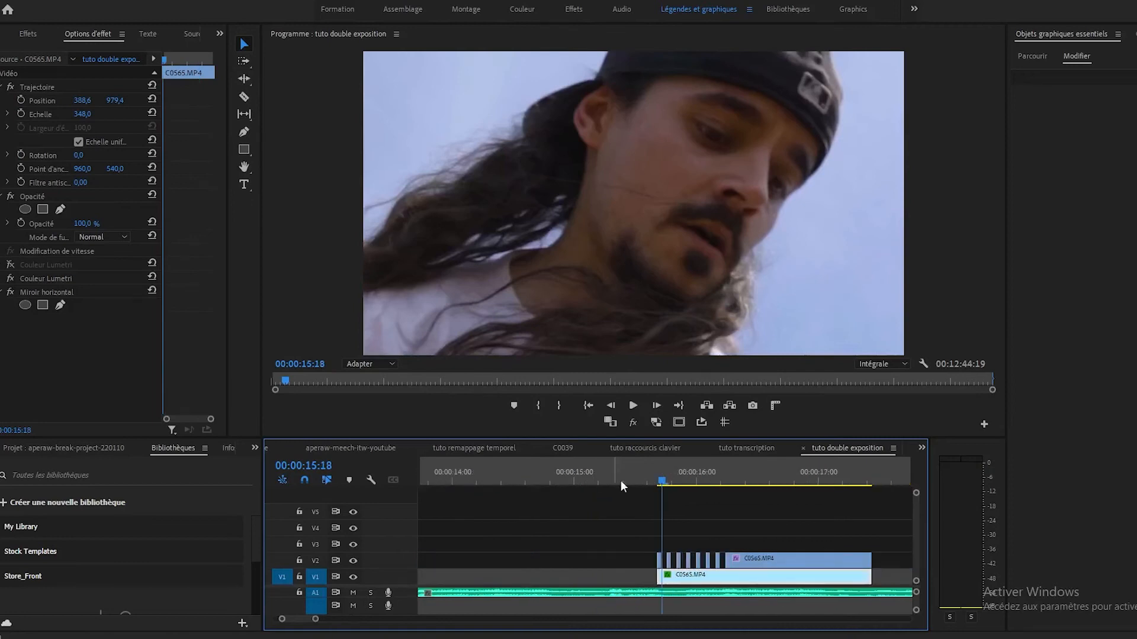
pyautogui.click(644, 475)
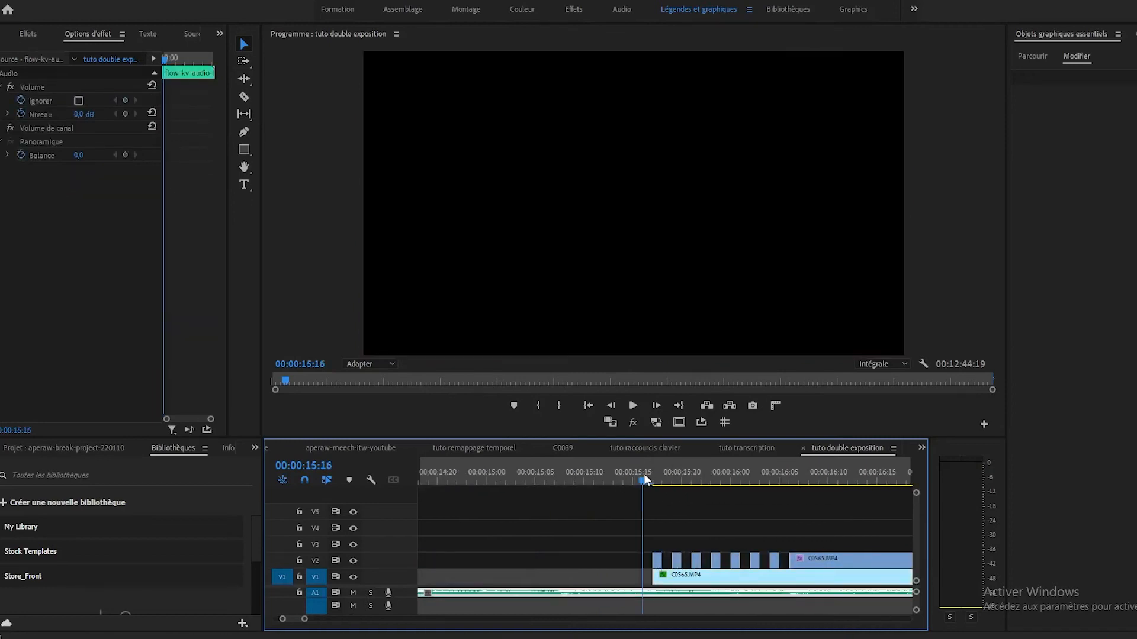
pyautogui.press('space')
pyautogui.click(851, 552)
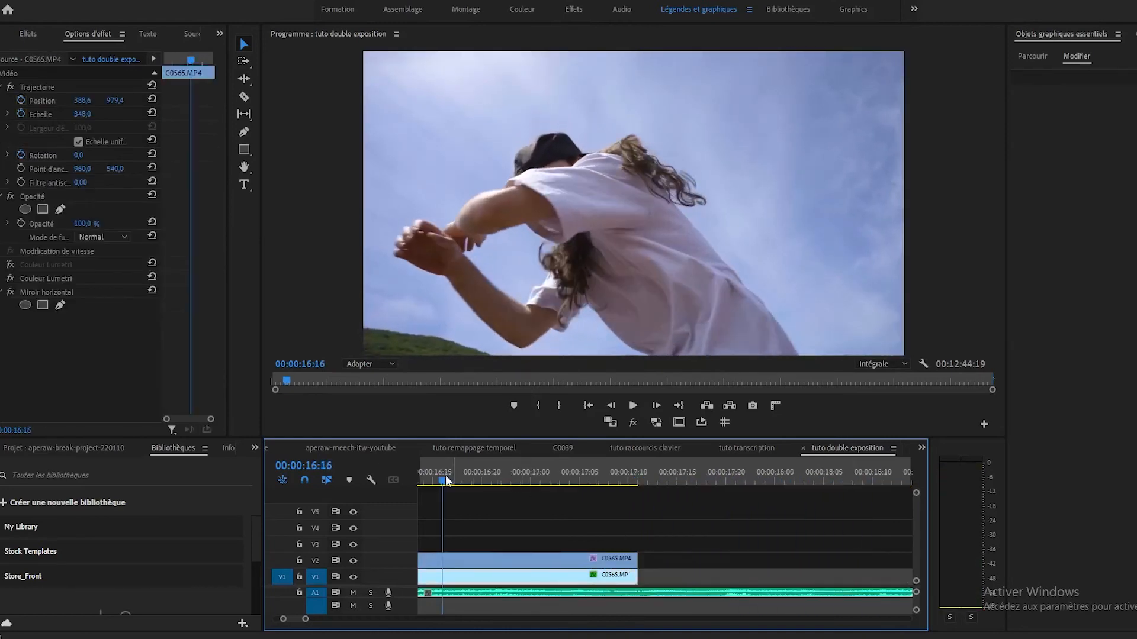
# Step: Disable the Miroir horizontal effect on the enlarged V1 clip beneath the second flicker
pyautogui.press('-')
pyautogui.press('-')
pyautogui.press('-')
pyautogui.click(568, 481)
pyautogui.press('=')
pyautogui.press('=')
pyautogui.press('=')
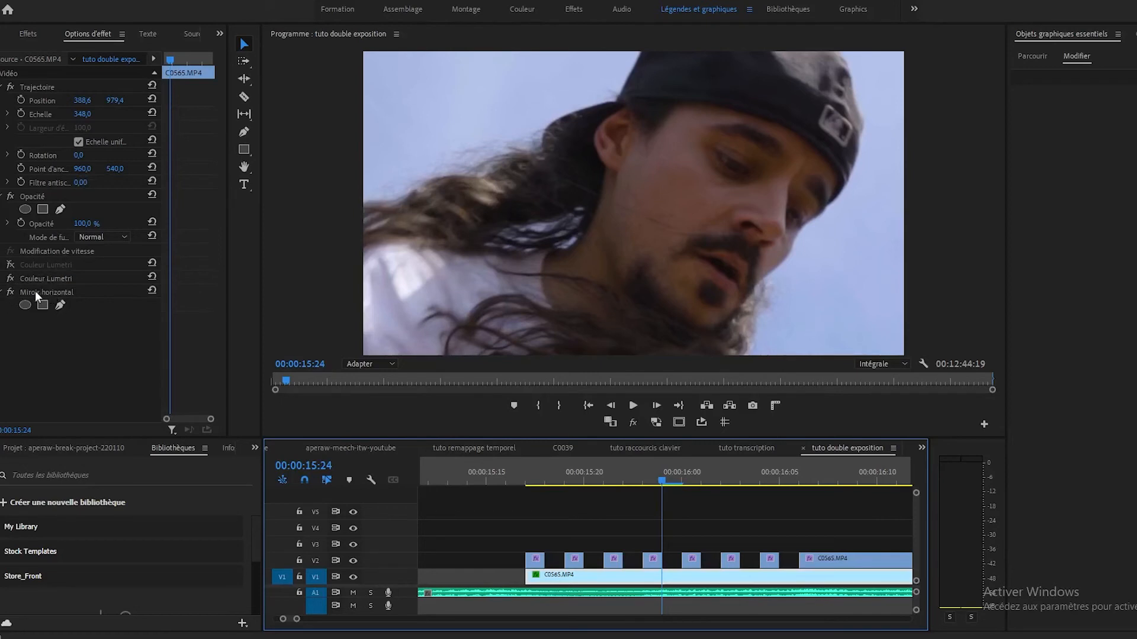
pyautogui.click(10, 292)
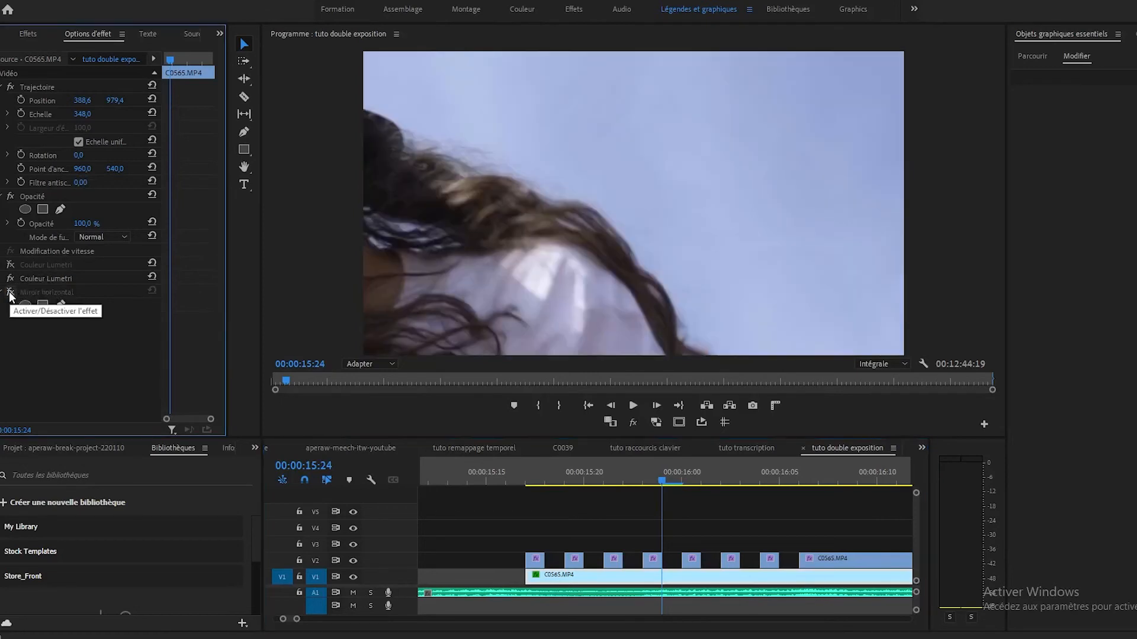
# Step: Play back the second flicker from about 00:00:15:16 to check it without the mirror effect
pyautogui.click(505, 474)
pyautogui.press('-')
pyautogui.press('-')
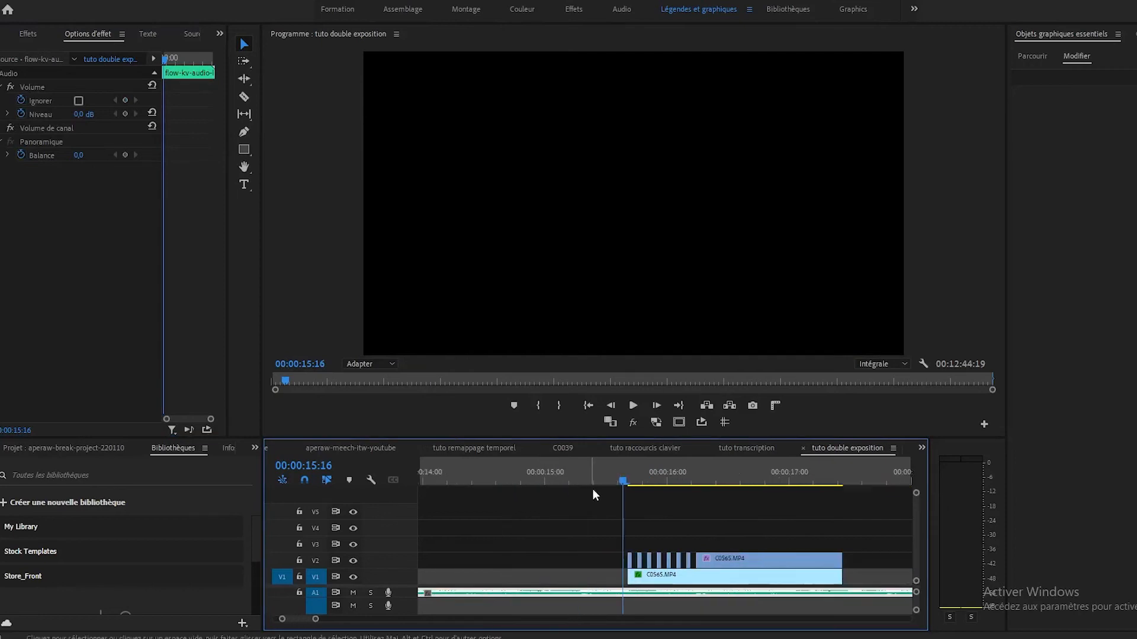
pyautogui.click(620, 479)
pyautogui.press('space')
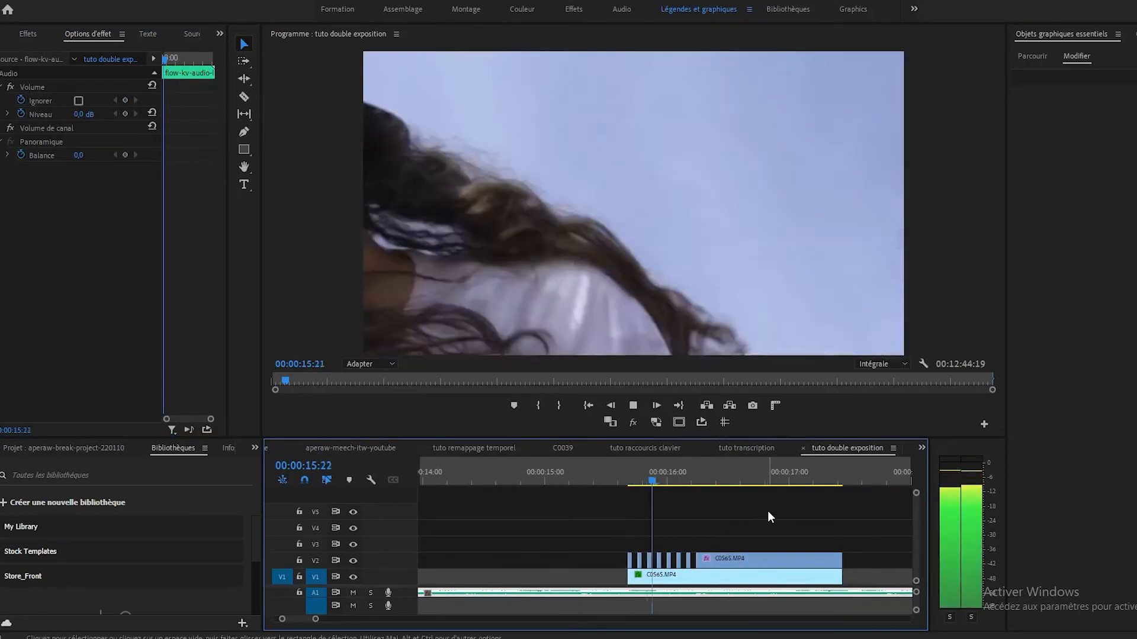
# Step: Reposition the enlarged, unmirrored V1 clip to 1855.2, 917.0 at 00:00:16:01 to frame the face
pyautogui.click(672, 482)
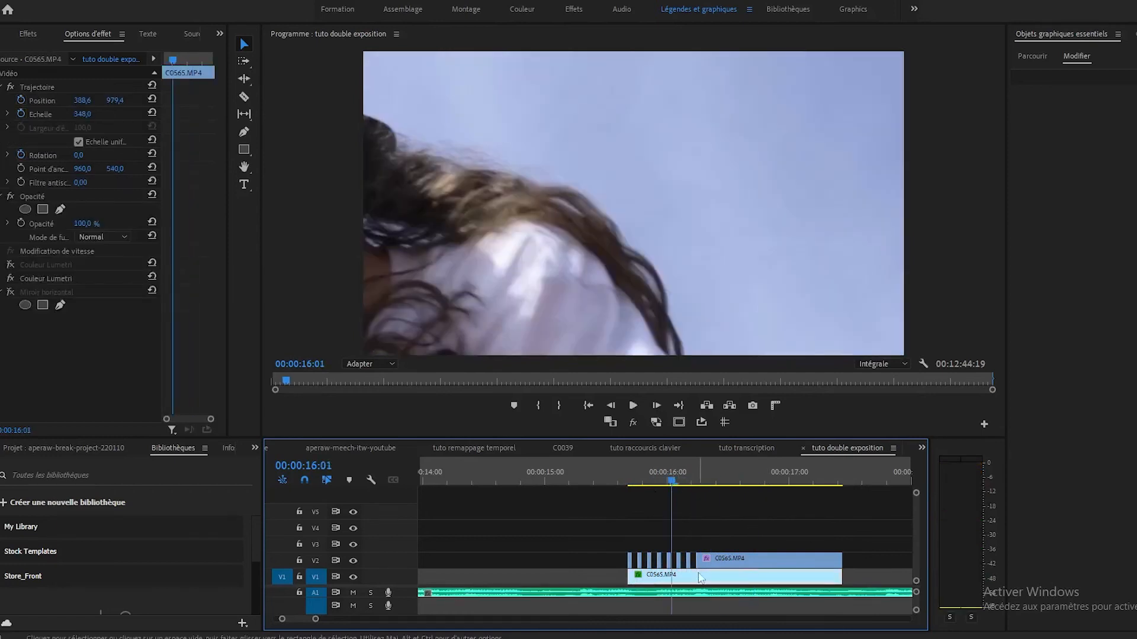
pyautogui.click(48, 88)
pyautogui.moveTo(530, 247); pyautogui.dragTo(943, 236)
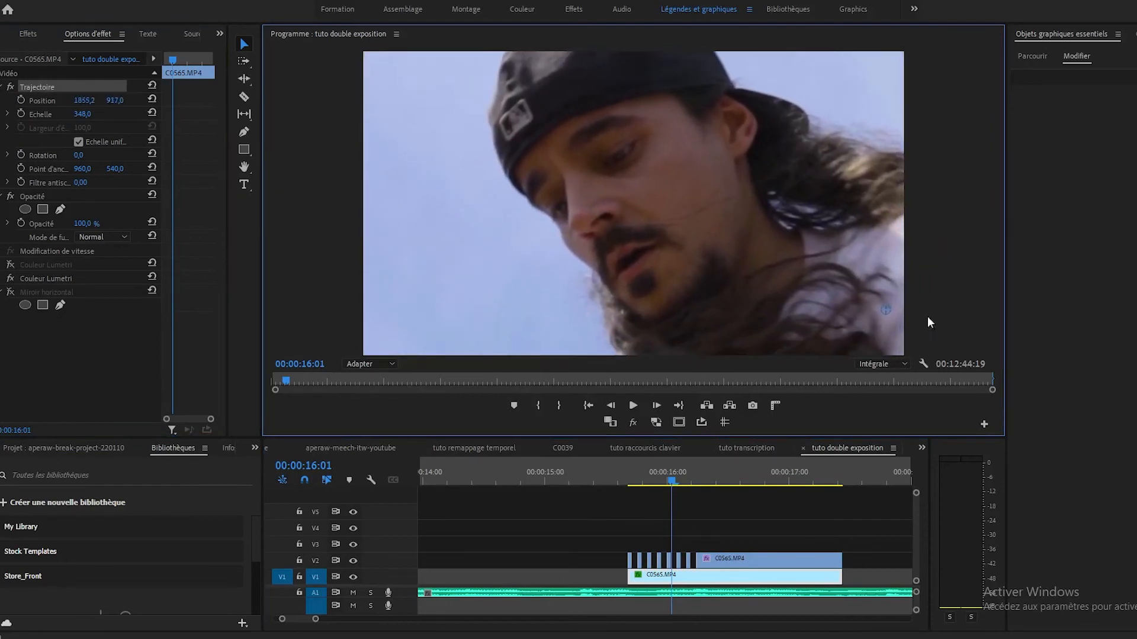
# Step: Play back the second flicker from just before its first piece to check the reframed close-up
pyautogui.click(616, 473)
pyautogui.press('space')
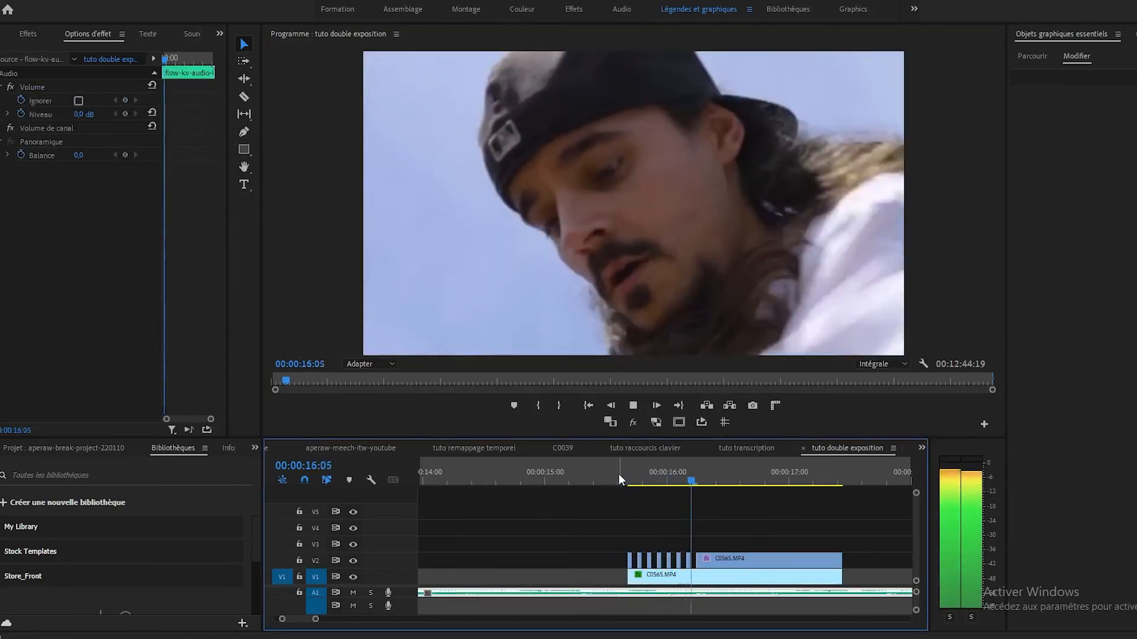
pyautogui.press('space')
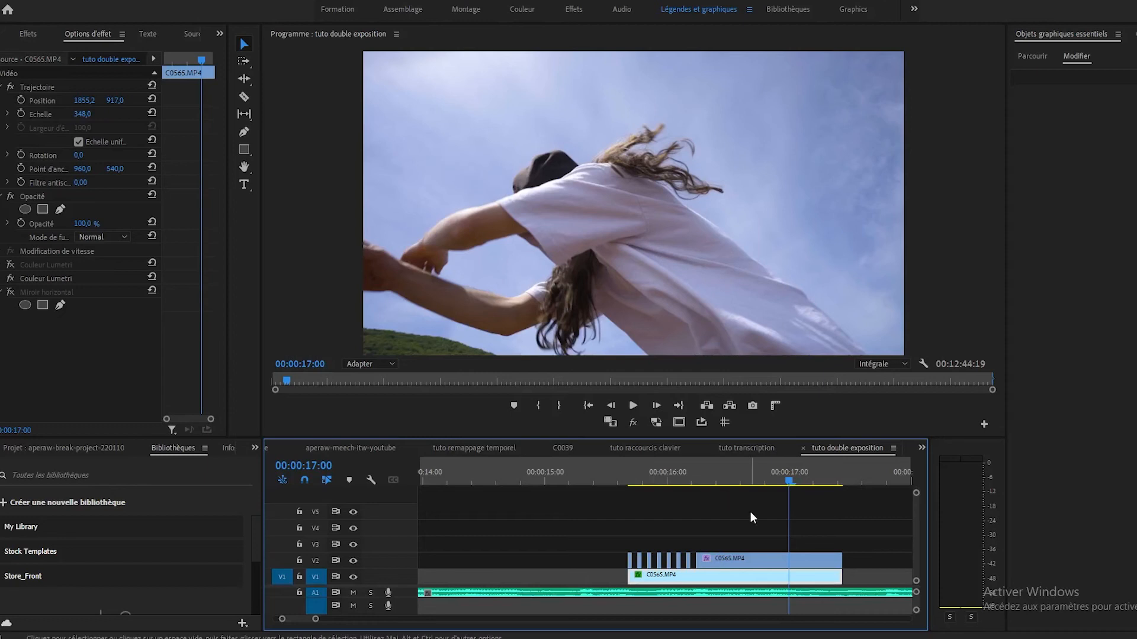
# Step: Move the first flicker's mirrored V1 clip earlier to end at 00:00:11:13, and play the pieces with nothing beneath them
pyautogui.press('-')
pyautogui.press('-')
pyautogui.press('-')
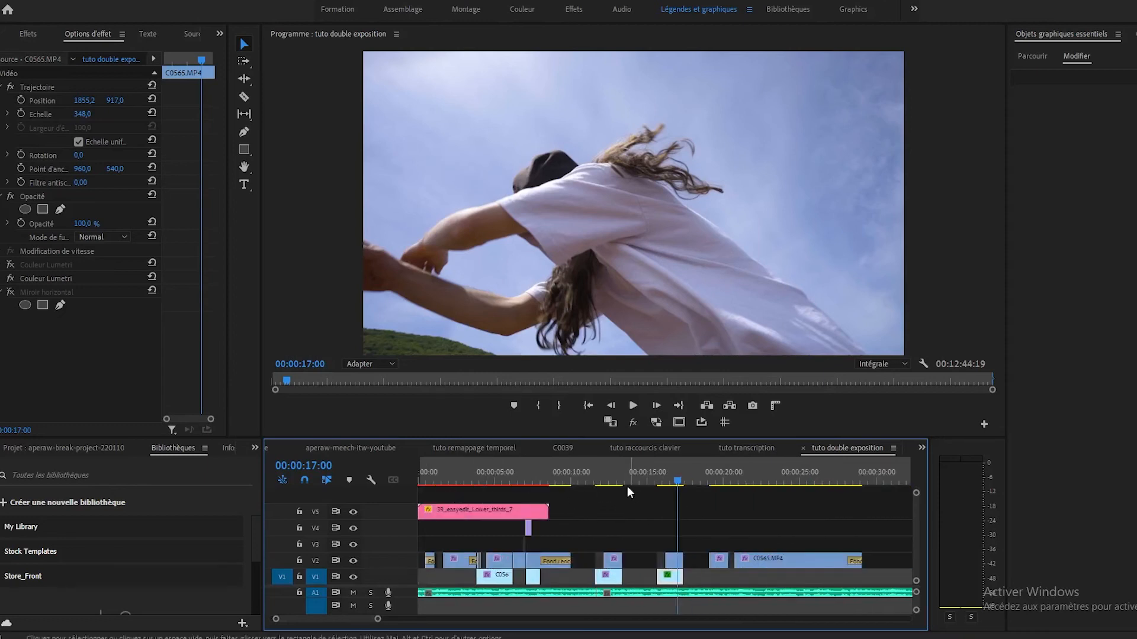
pyautogui.click(594, 475)
pyautogui.press('=')
pyautogui.press('=')
pyautogui.press('=')
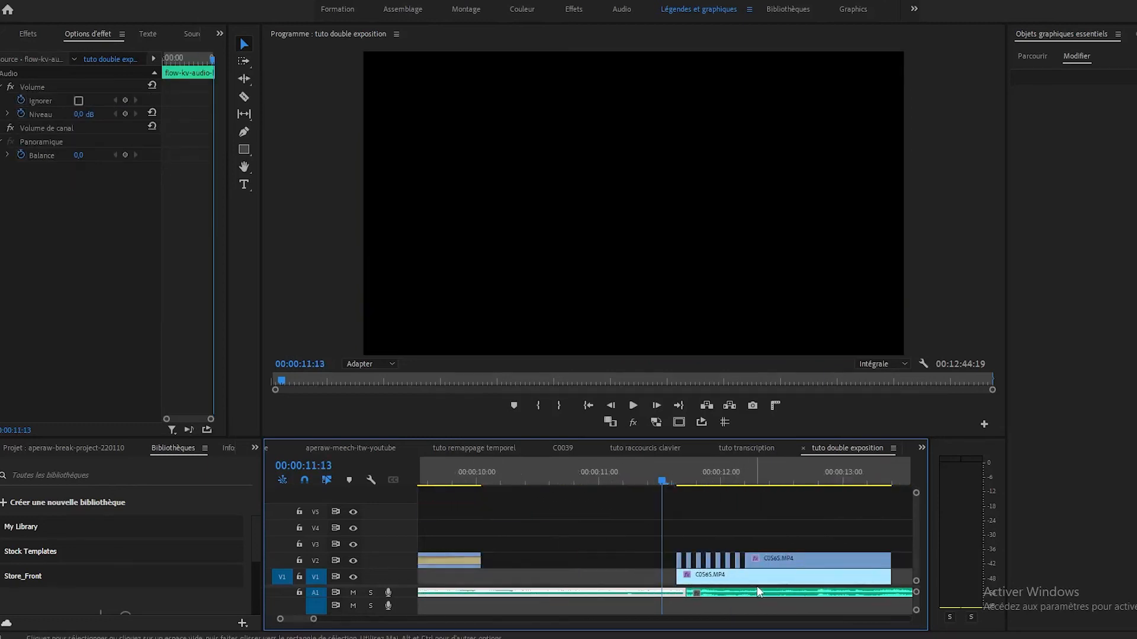
pyautogui.click(762, 581)
pyautogui.moveTo(770, 580); pyautogui.dragTo(541, 580)
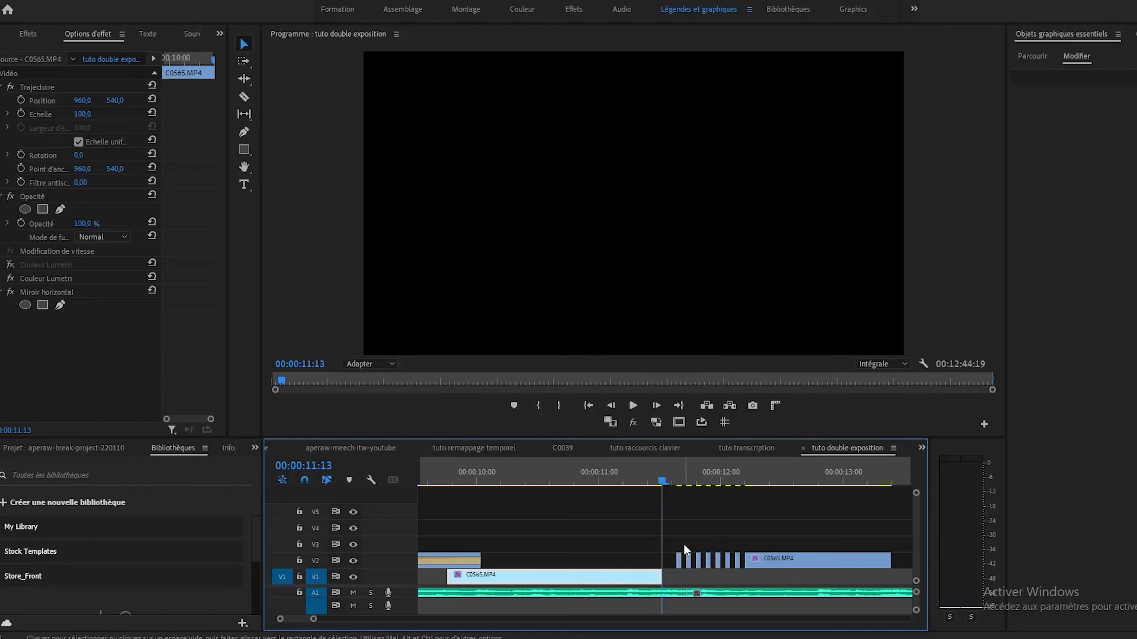
pyautogui.press('space')
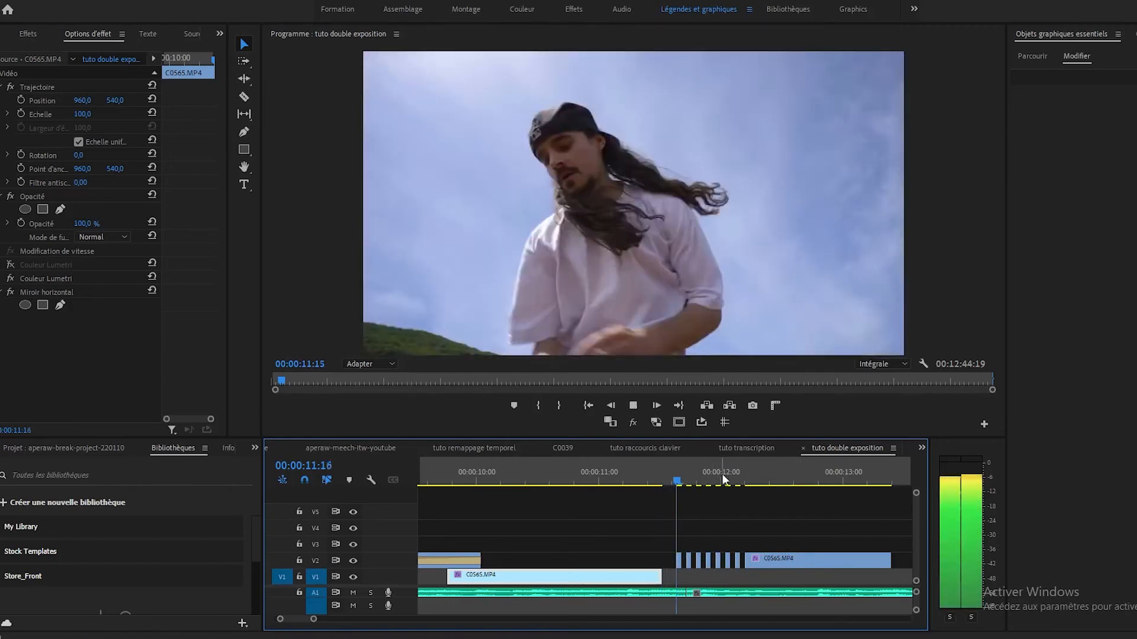
pyautogui.press('space')
# Step: Play back the first flicker from 00:00:11:11 with its mirrored V1 clip back beneath the pieces
pyautogui.press('-')
pyautogui.press('-')
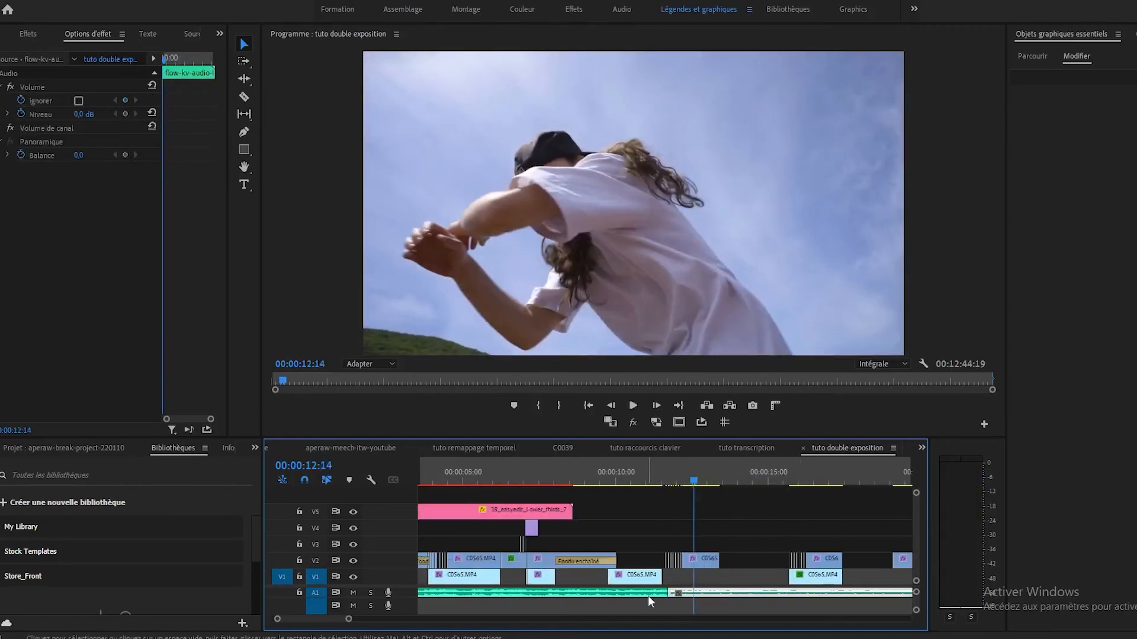
pyautogui.click(660, 474)
pyautogui.press('=')
pyautogui.press('=')
pyautogui.press('-')
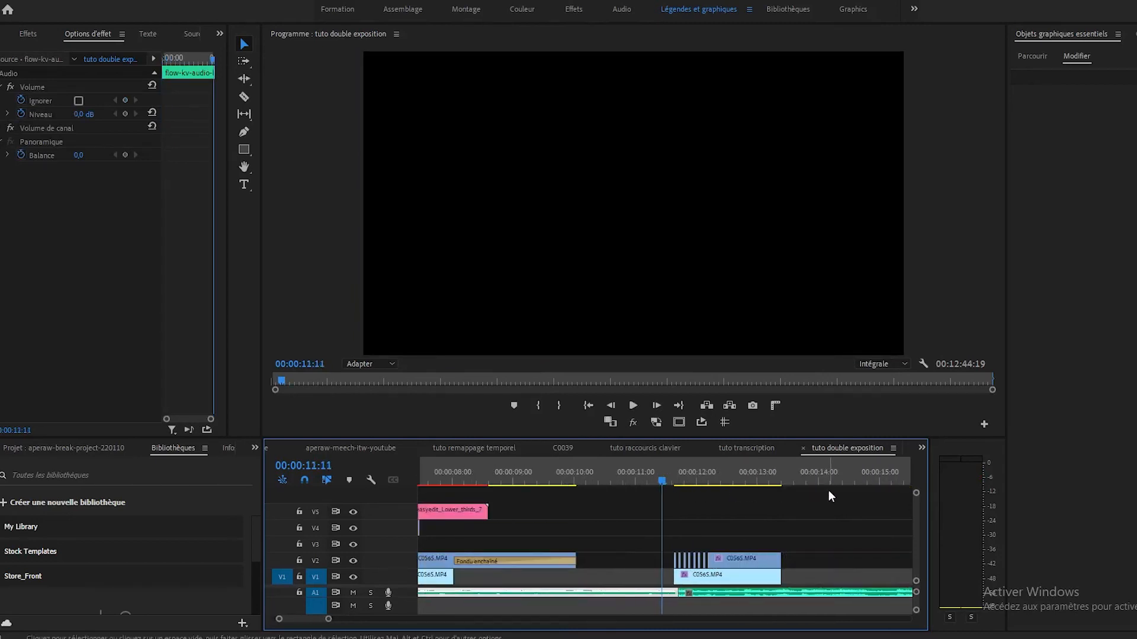
pyautogui.click(727, 577)
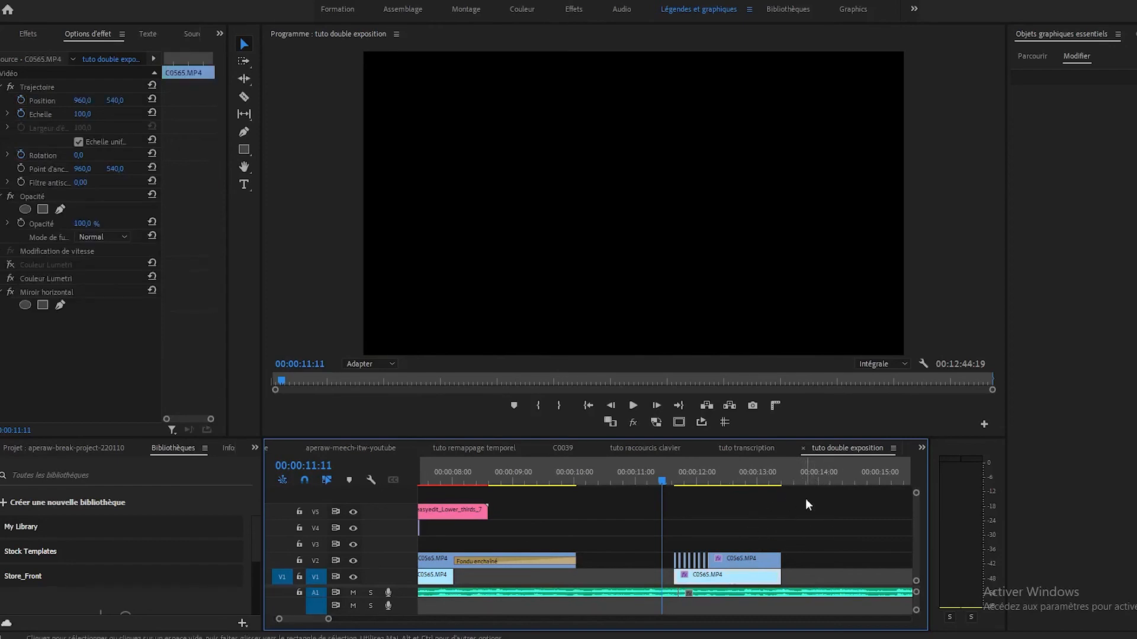
pyautogui.press('space')
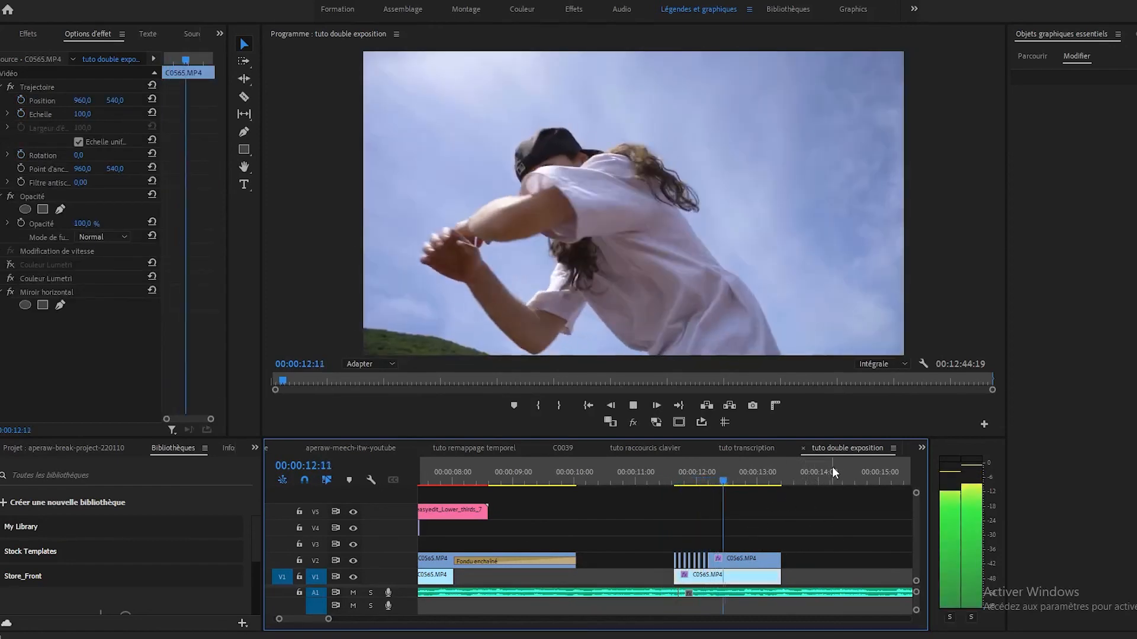
pyautogui.press('space')
# Step: Inspect the second flicker's spaced V2 pieces around 00:00:15:16 and select the enlarged V1 clip beneath them
pyautogui.press('-')
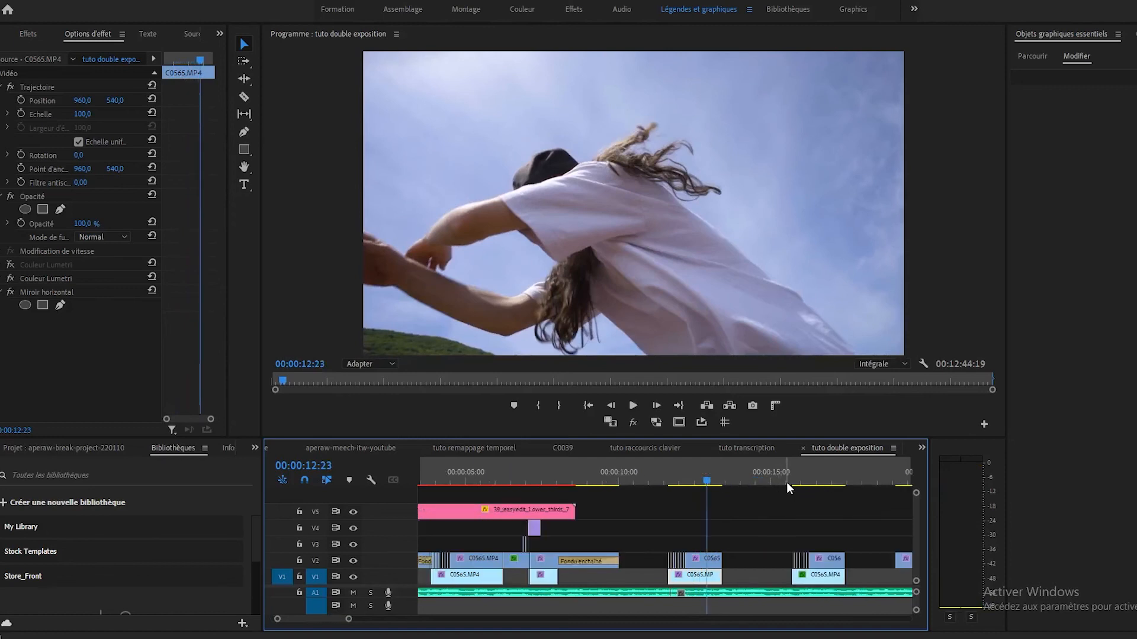
pyautogui.click(794, 475)
pyautogui.press('=')
pyautogui.press('=')
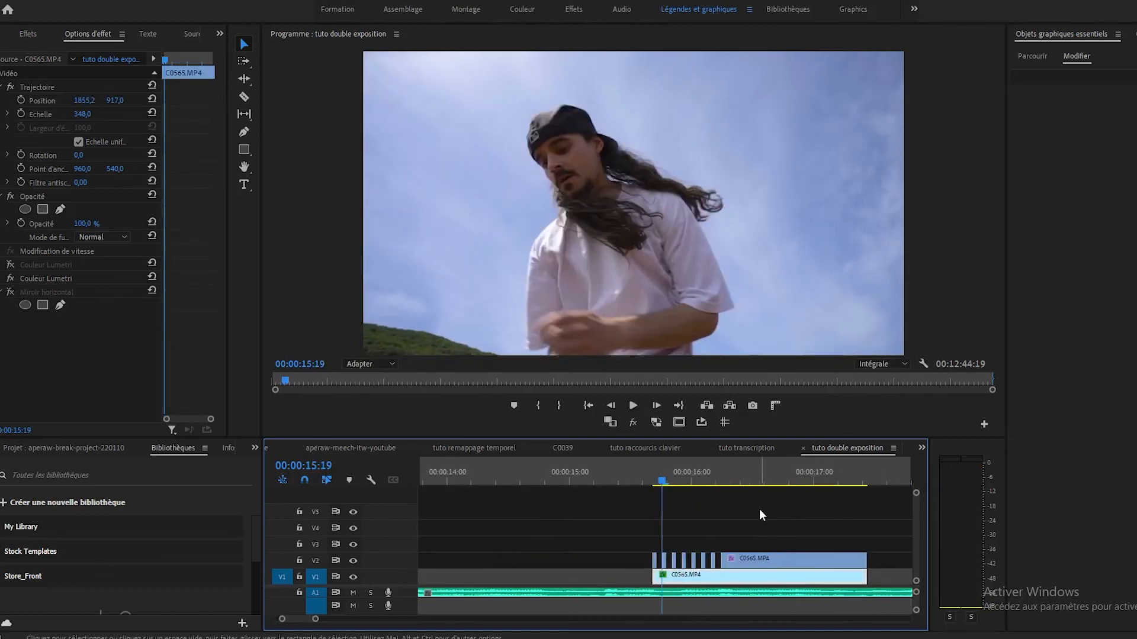
pyautogui.click(636, 479)
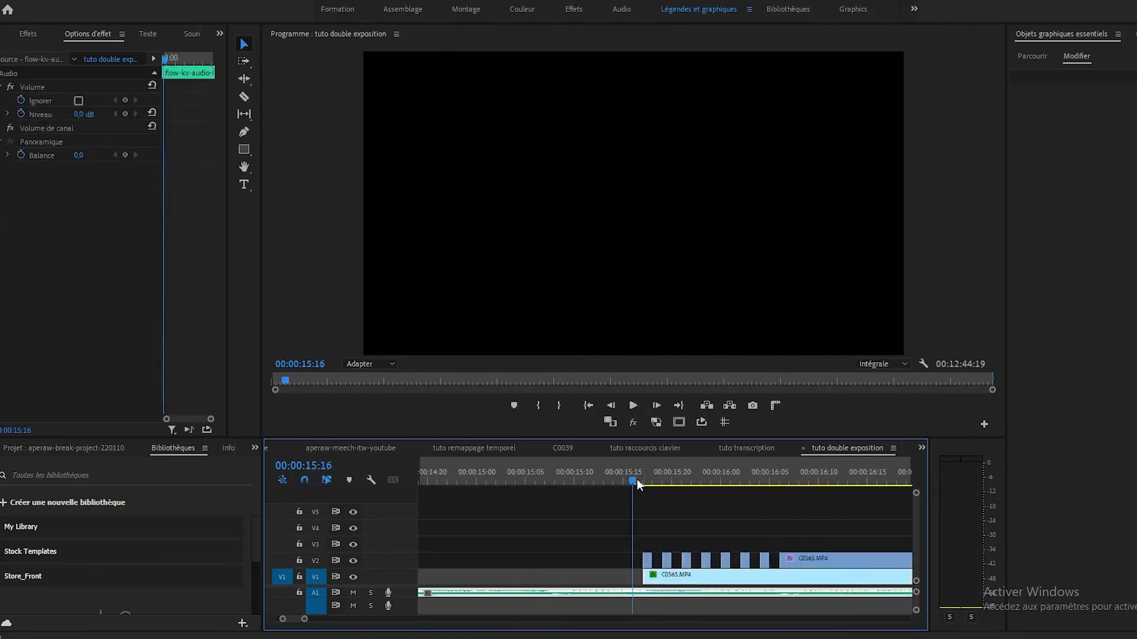
pyautogui.click(710, 578)
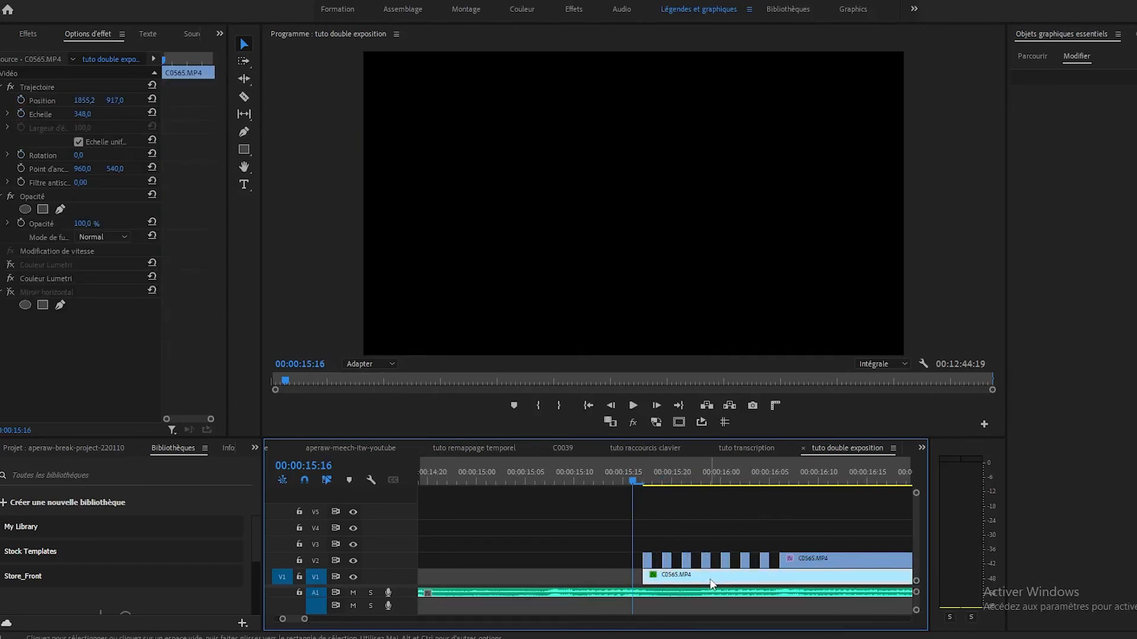
pyautogui.press('-')
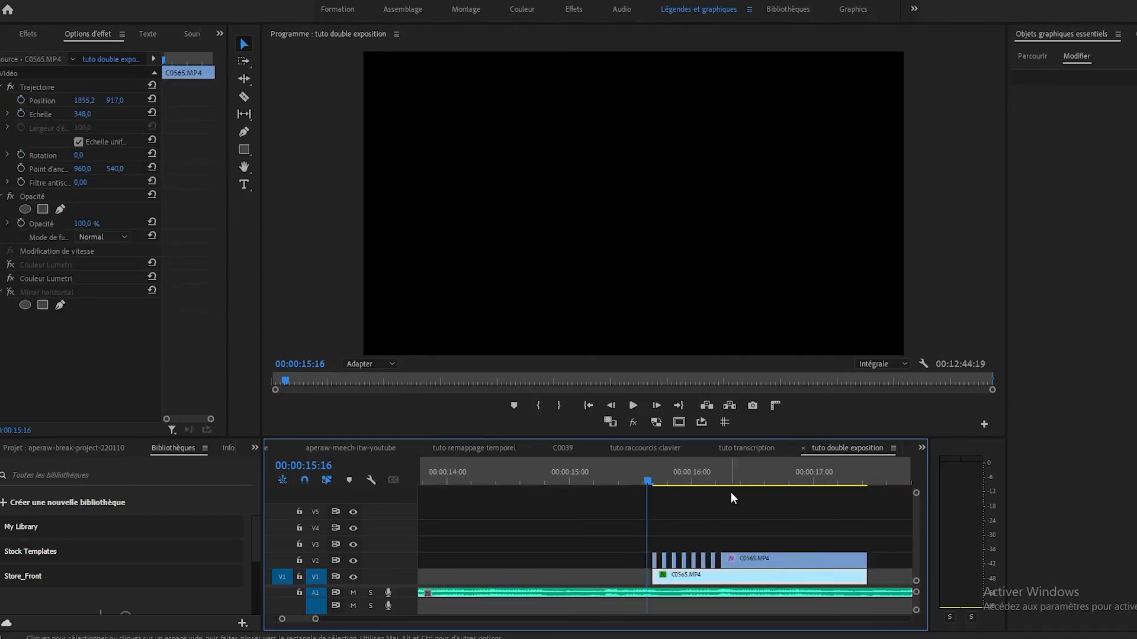
# Step: Play back the second flicker from 00:00:15:07 and return the playhead to 00:00:15:12
pyautogui.click(607, 479)
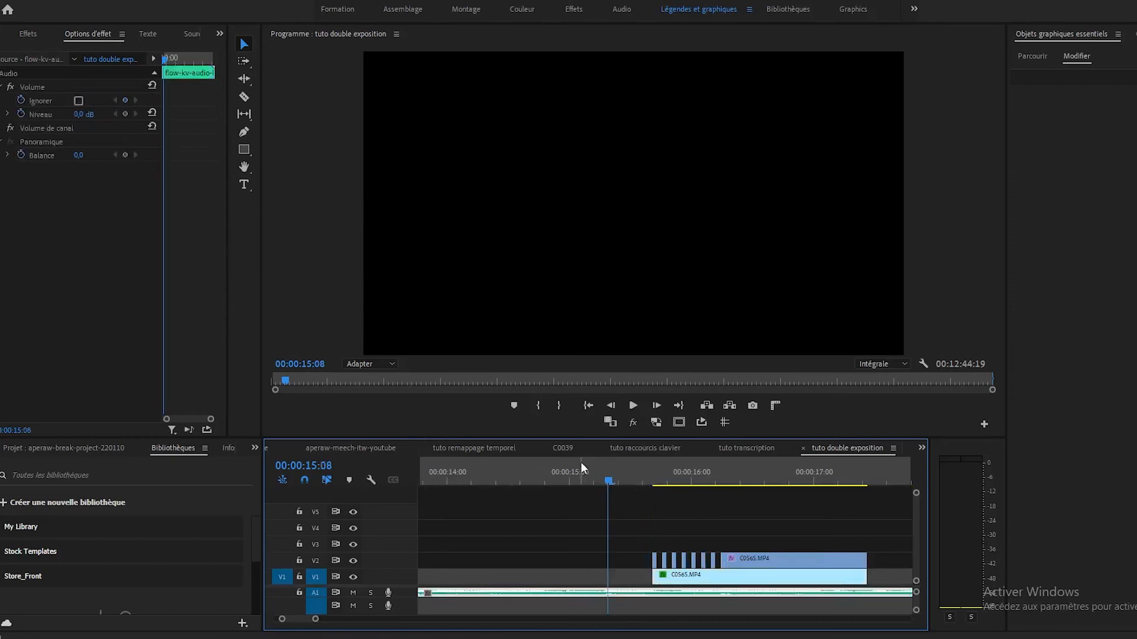
pyautogui.click(604, 481)
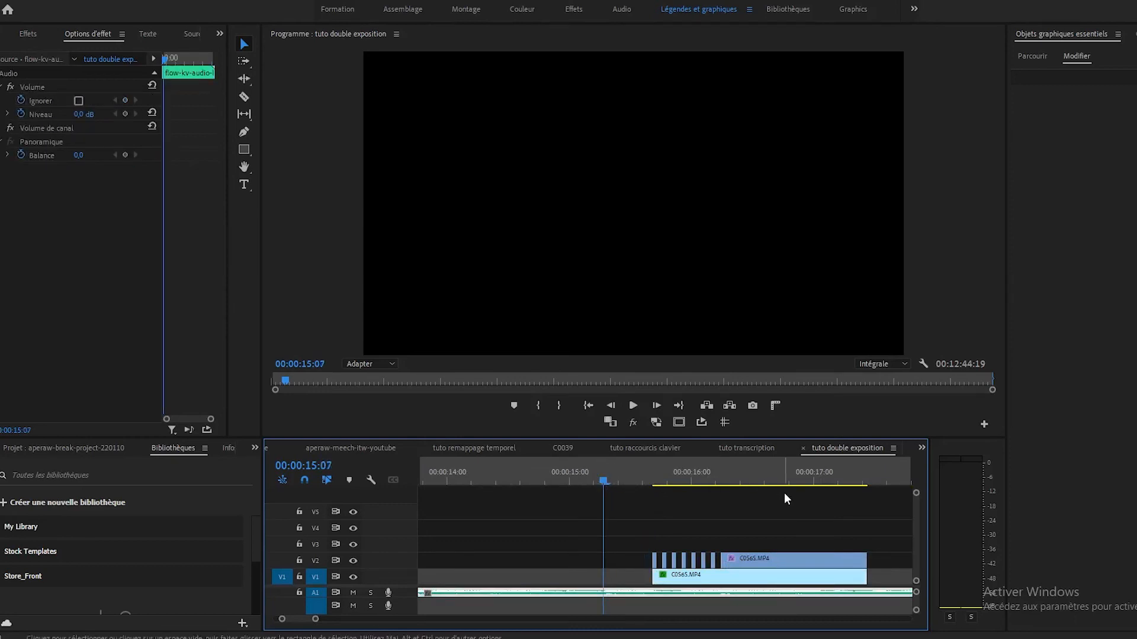
pyautogui.press('-')
pyautogui.press('space')
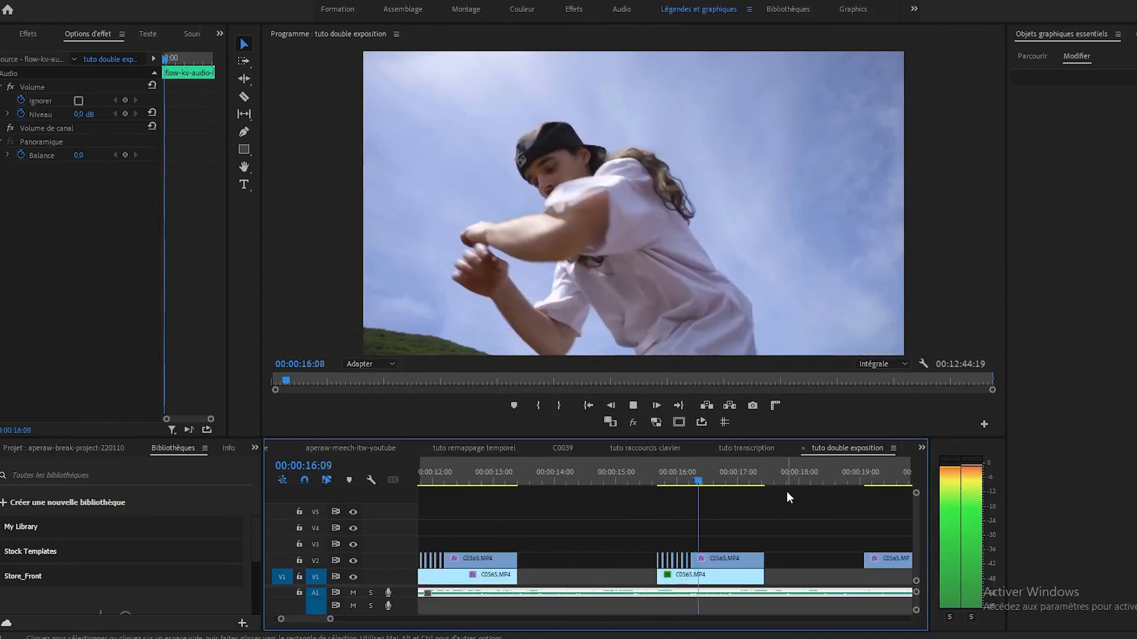
pyautogui.press('space')
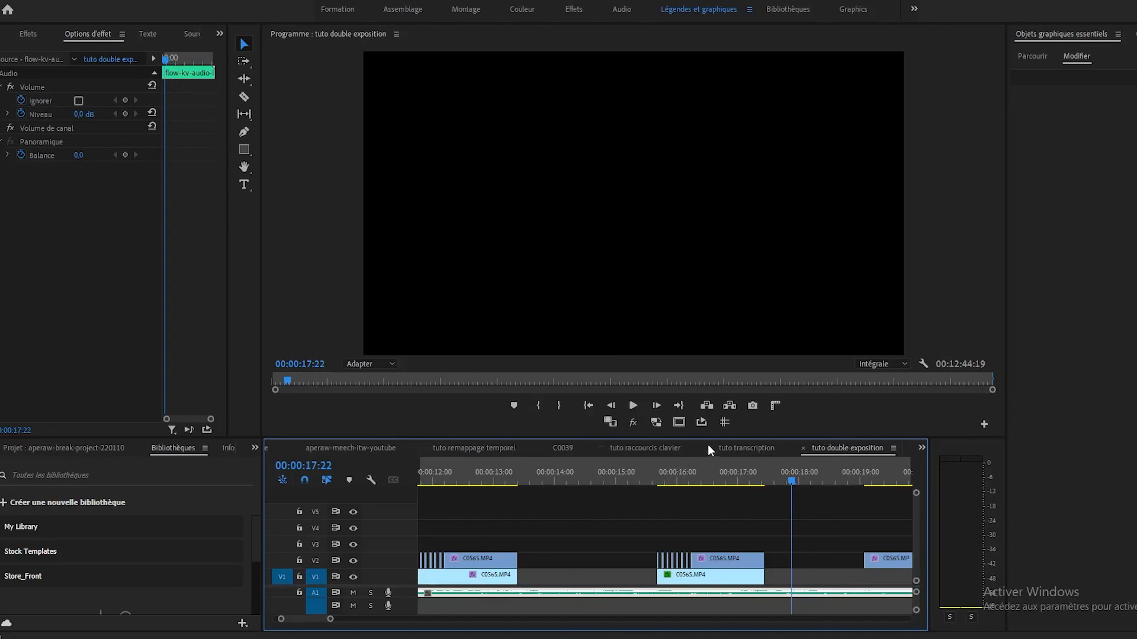
pyautogui.click(647, 480)
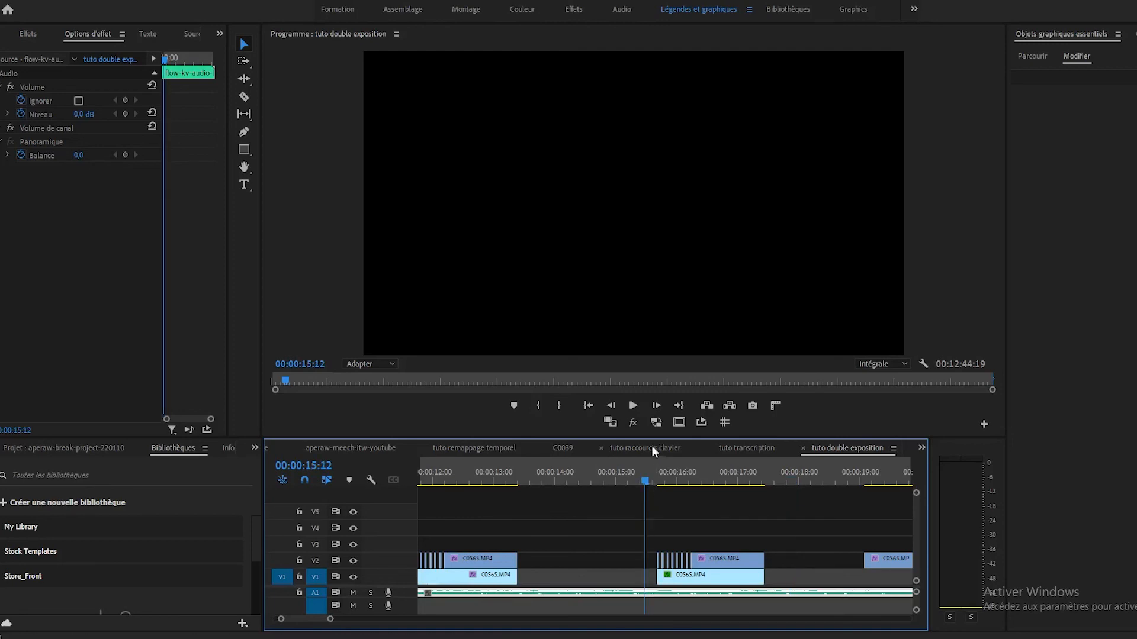